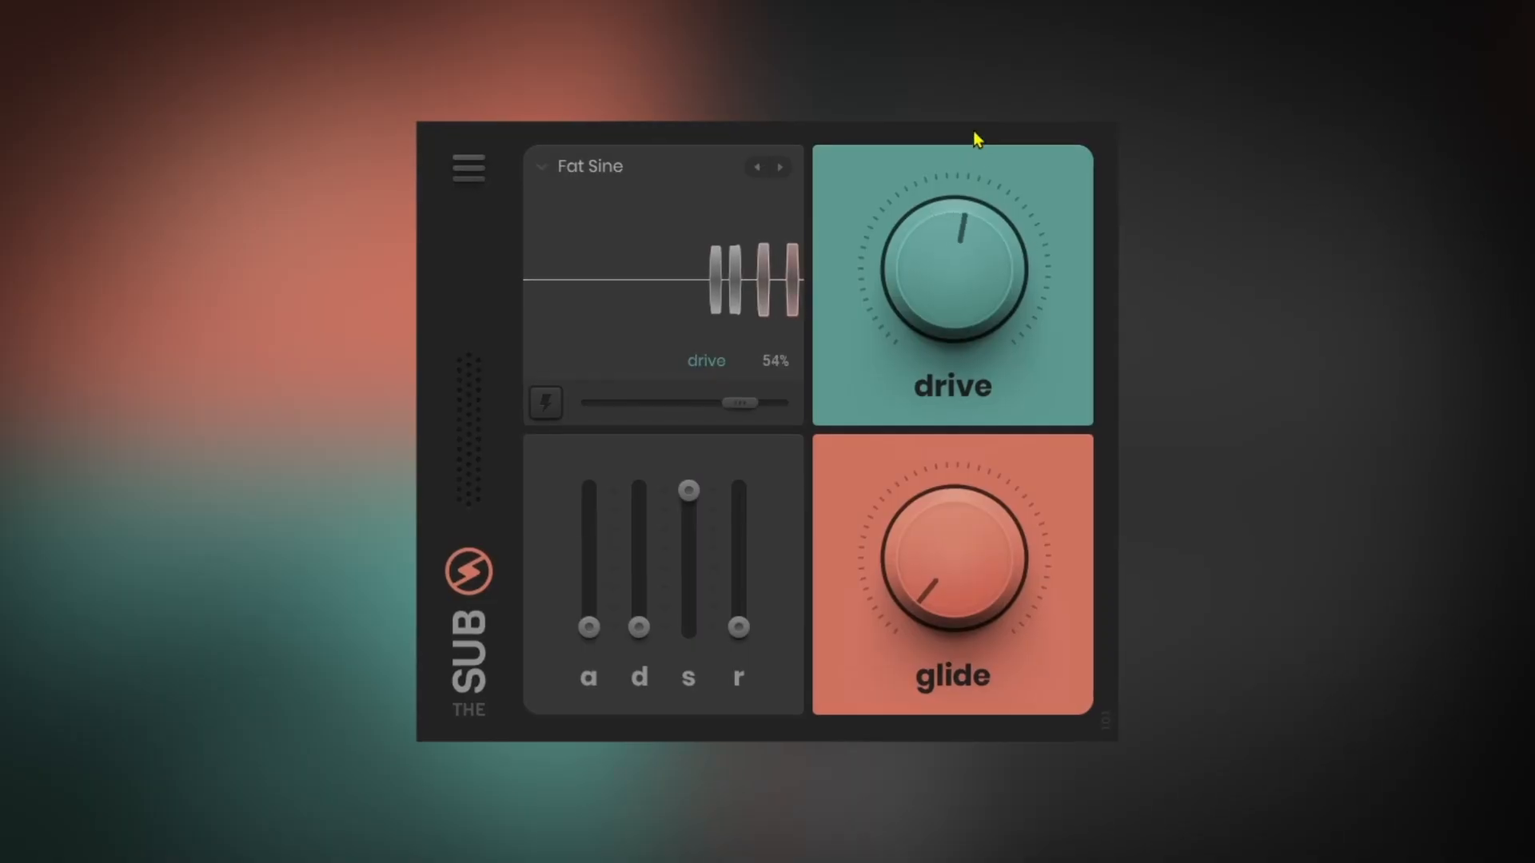
Raise the Fat Sine preset's drive to about 98% and lengthen its release slightly
{"action": "left_click_drag", "start_coordinate": [962, 260], "coordinate": [969, 192]}
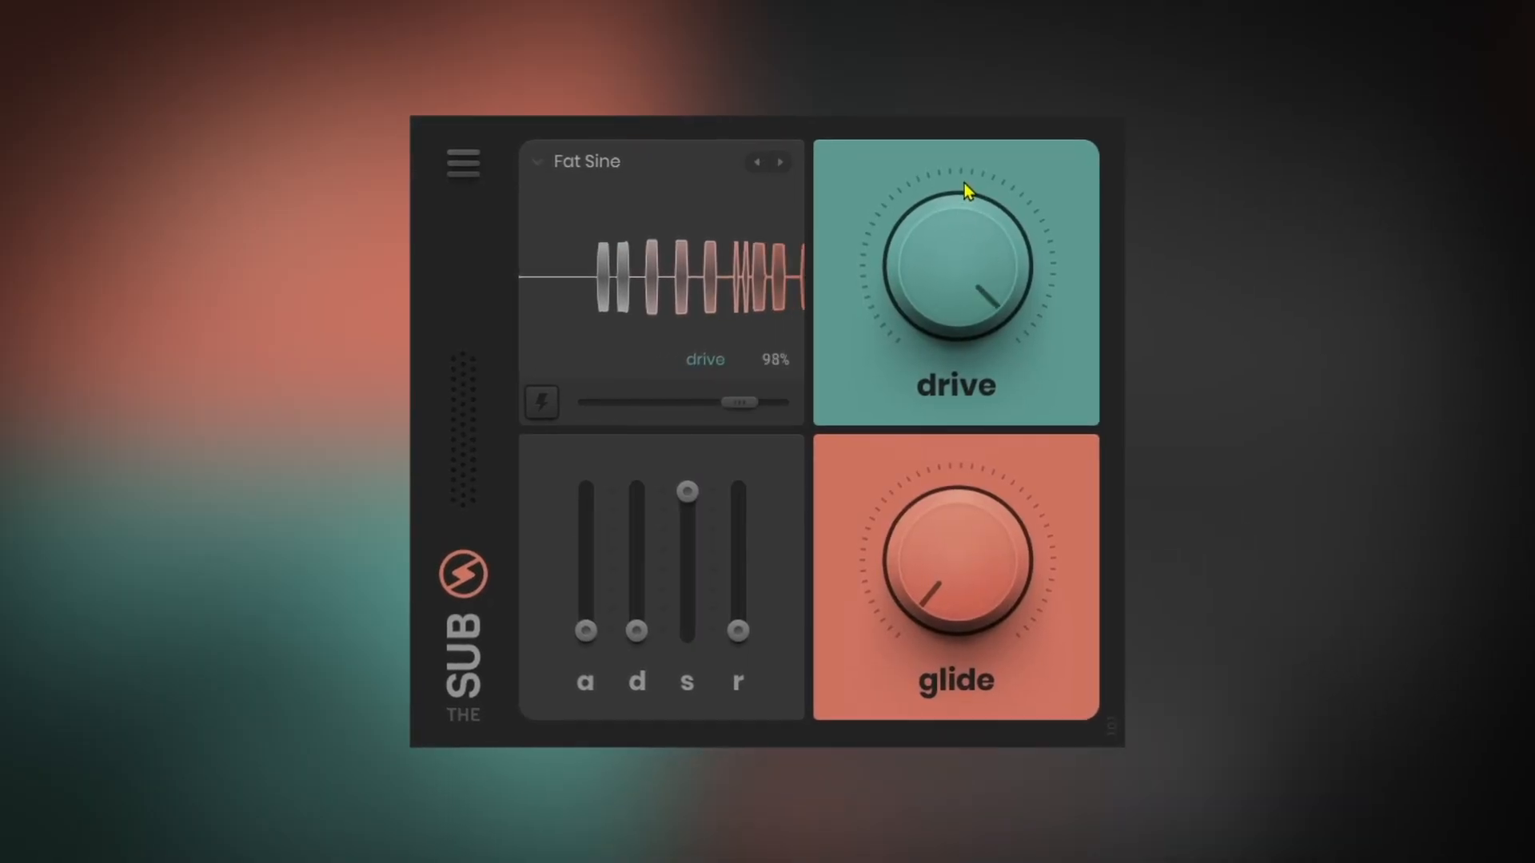
{"action": "left_click_drag", "start_coordinate": [737, 649], "coordinate": [739, 625]}
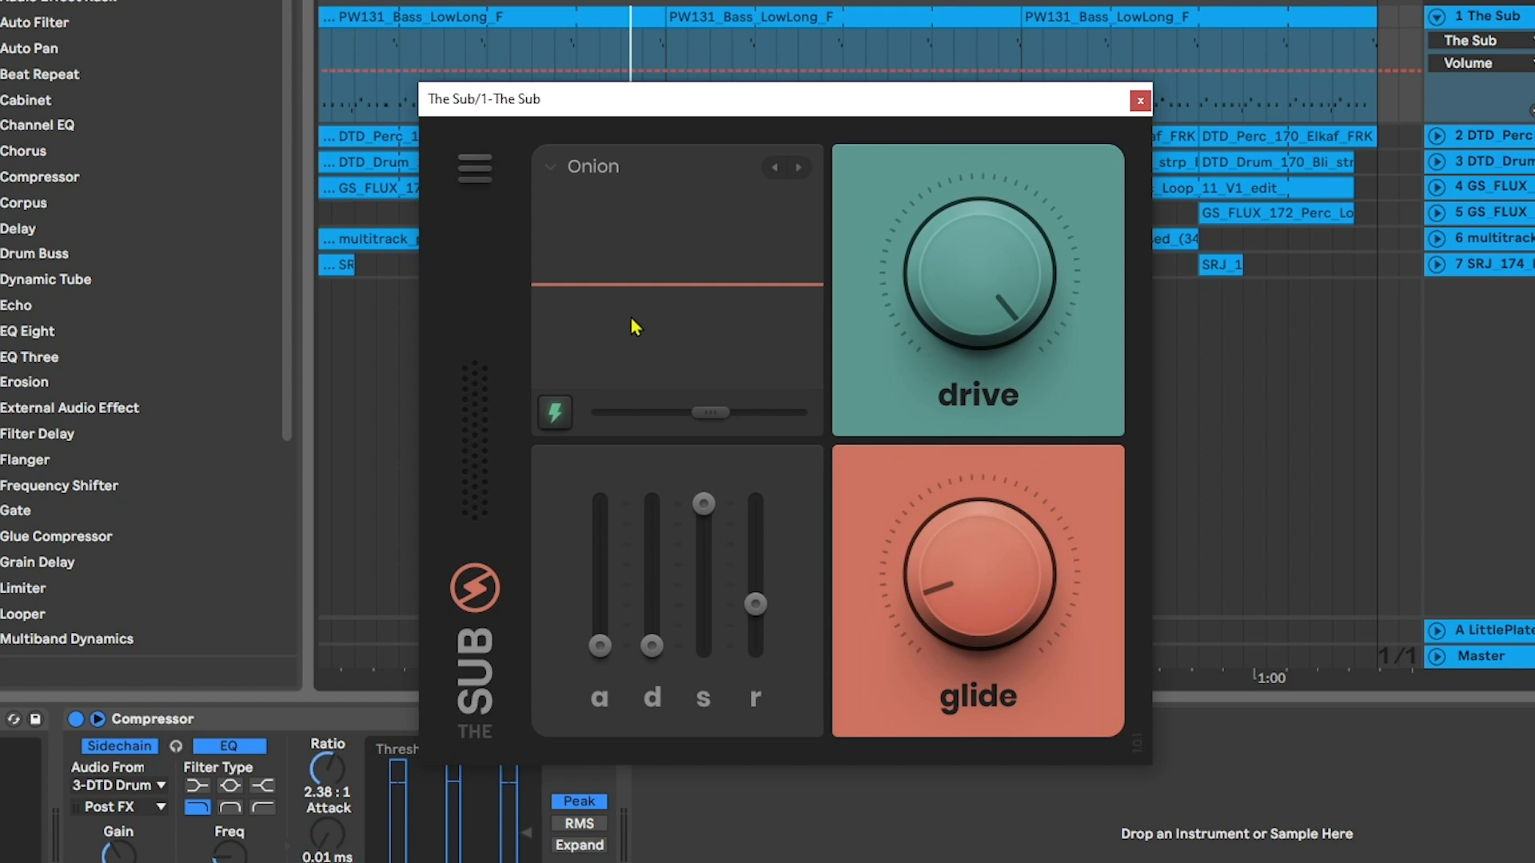
Play the arrangement with the Onion preset and switch off the sidechain Compressor on The Sub track
{"action": "key", "text": "space"}
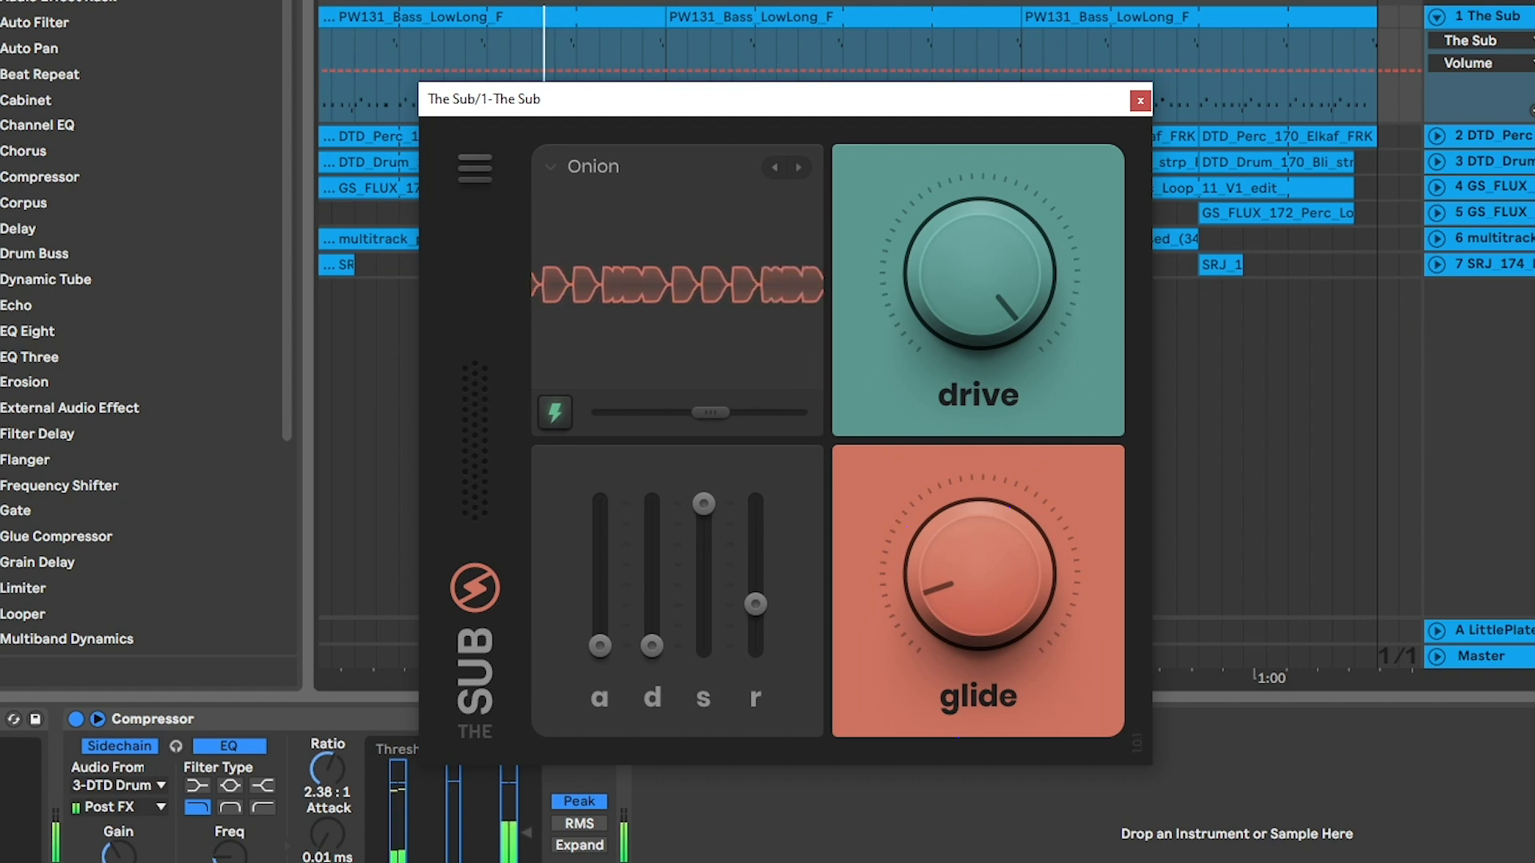
{"action": "left_click", "coordinate": [1534, 20]}
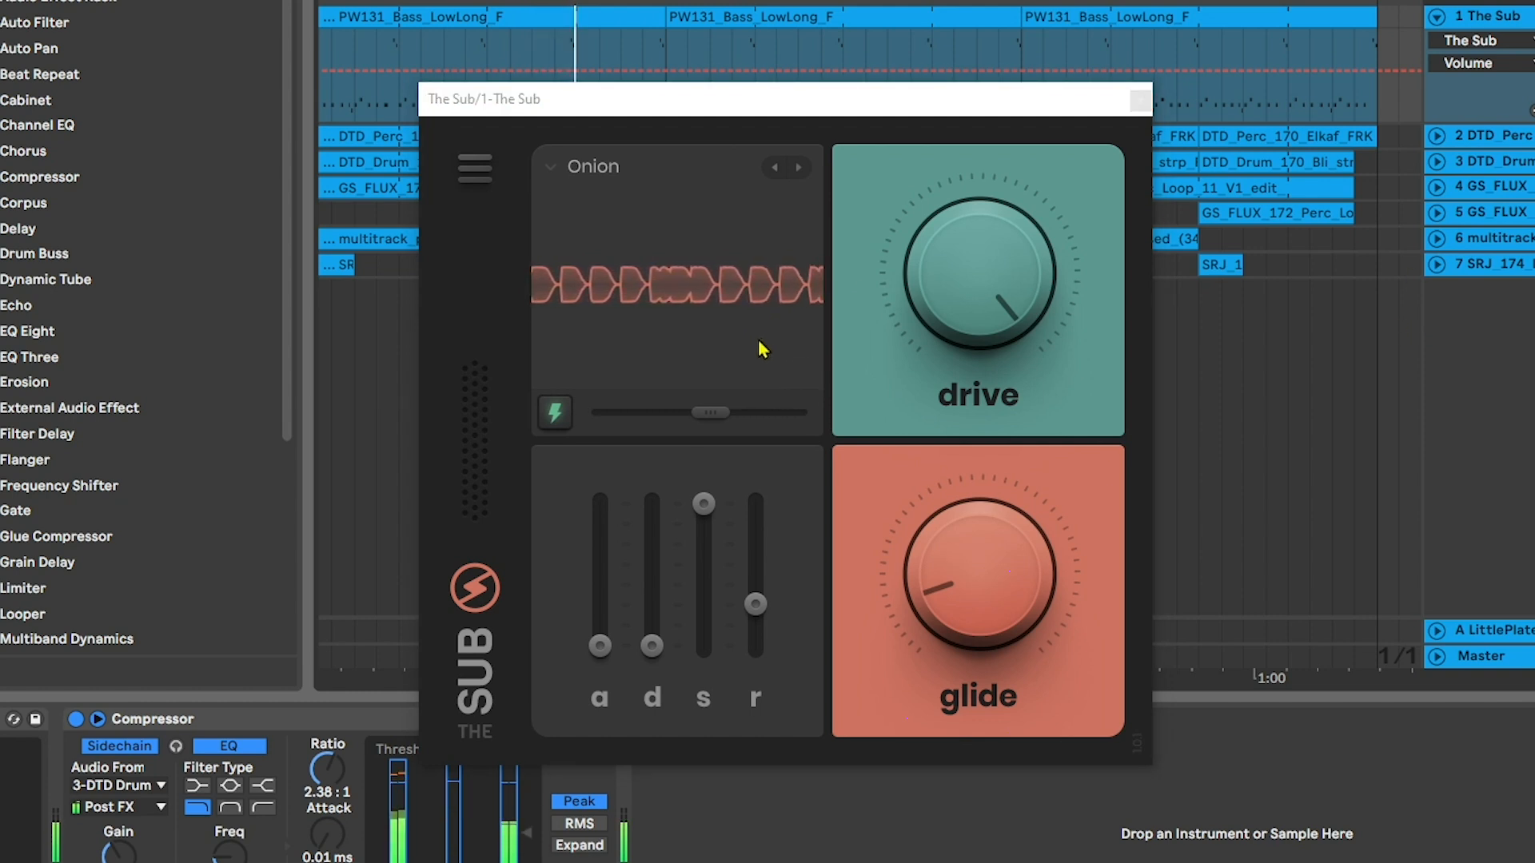
{"action": "left_click", "coordinate": [75, 719]}
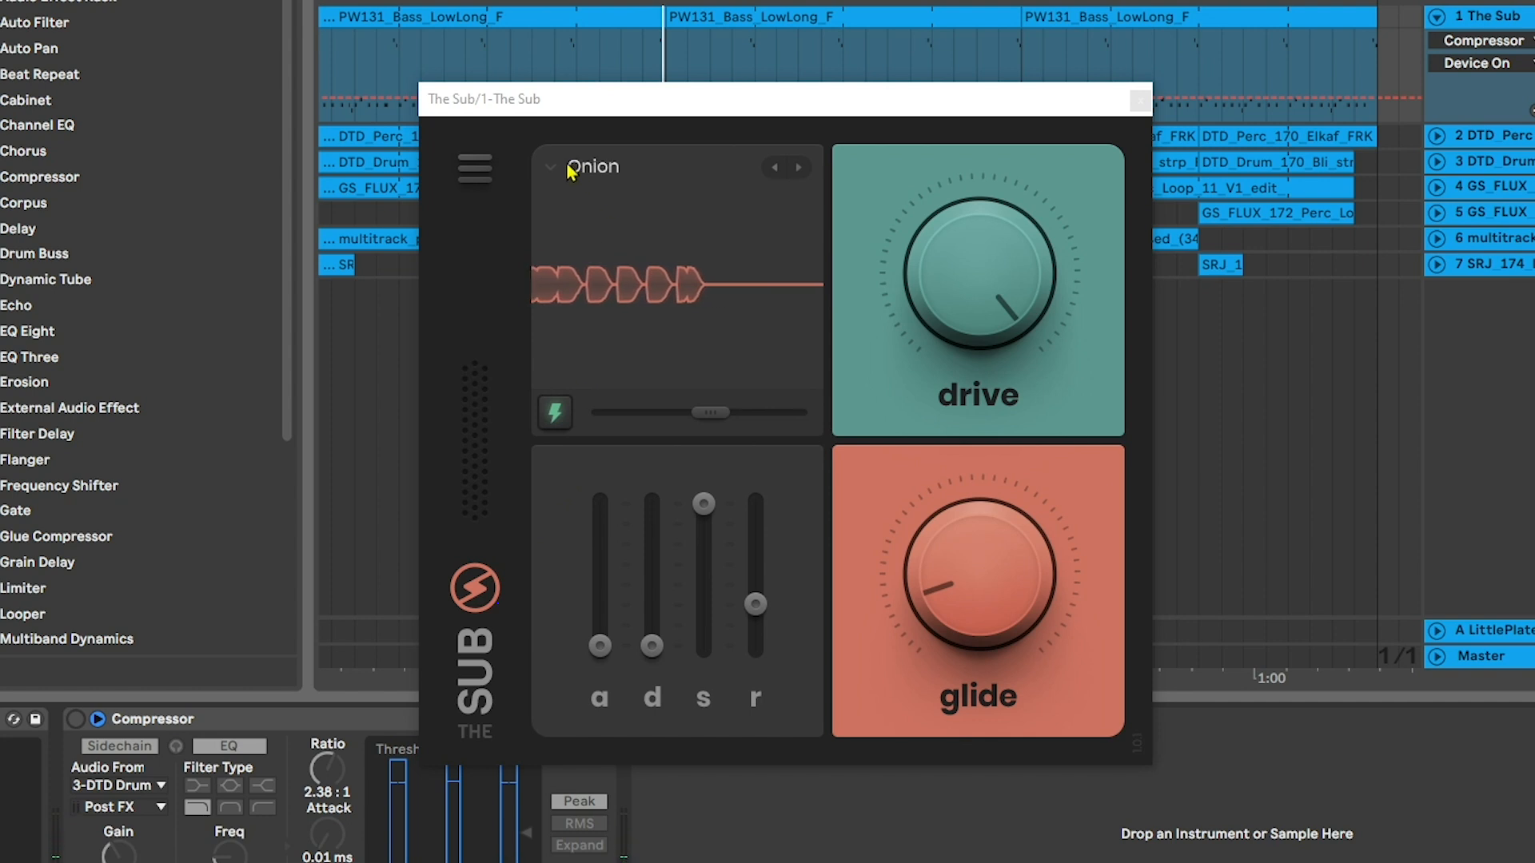
{"action": "left_click", "coordinate": [980, 276]}
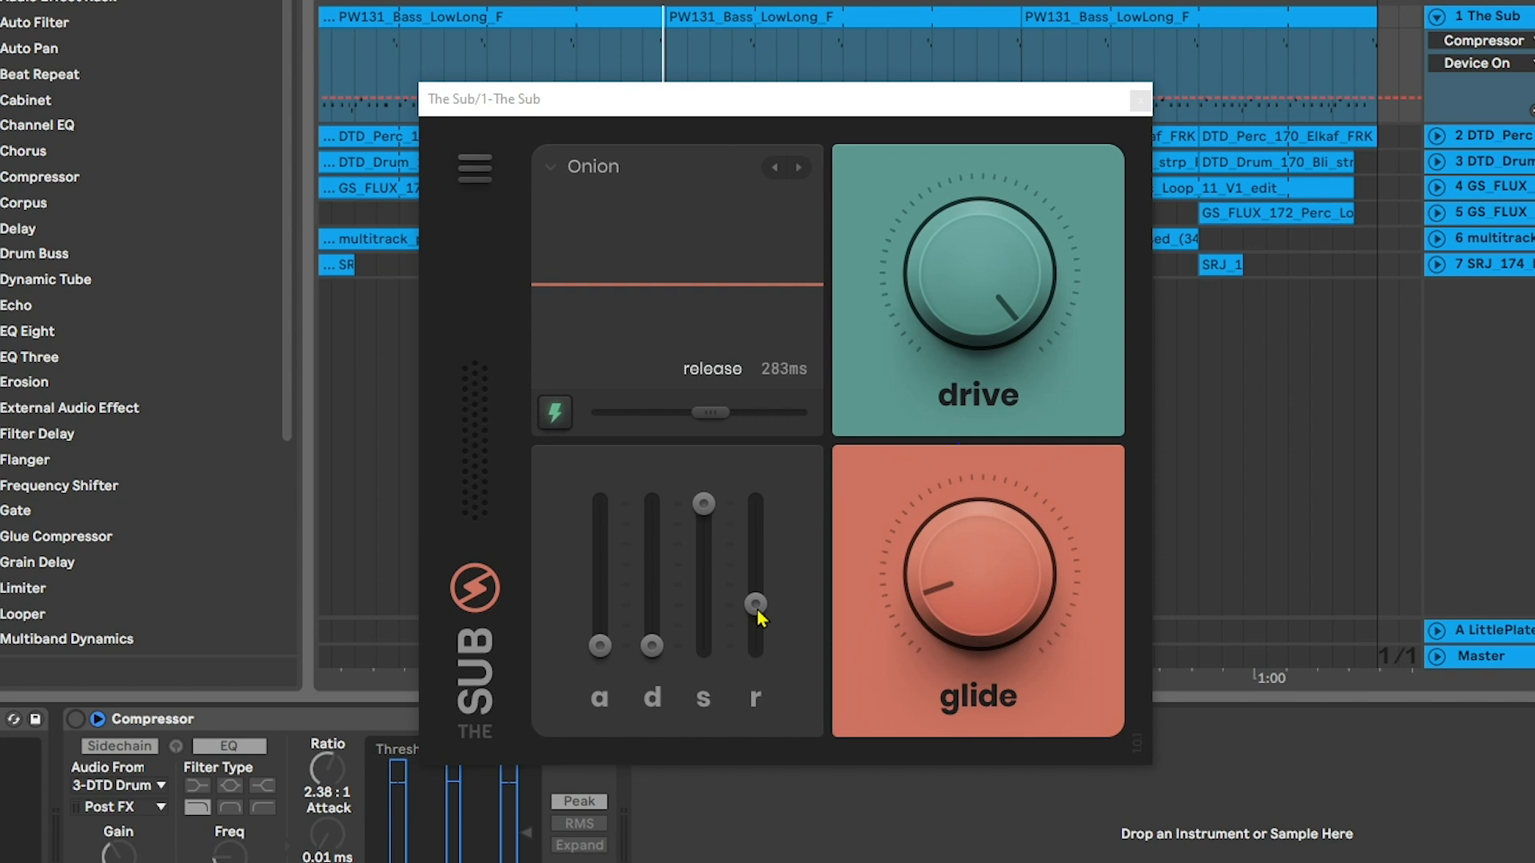
Load the Crystal preset from the preset list and play it back
{"action": "left_click", "coordinate": [551, 168]}
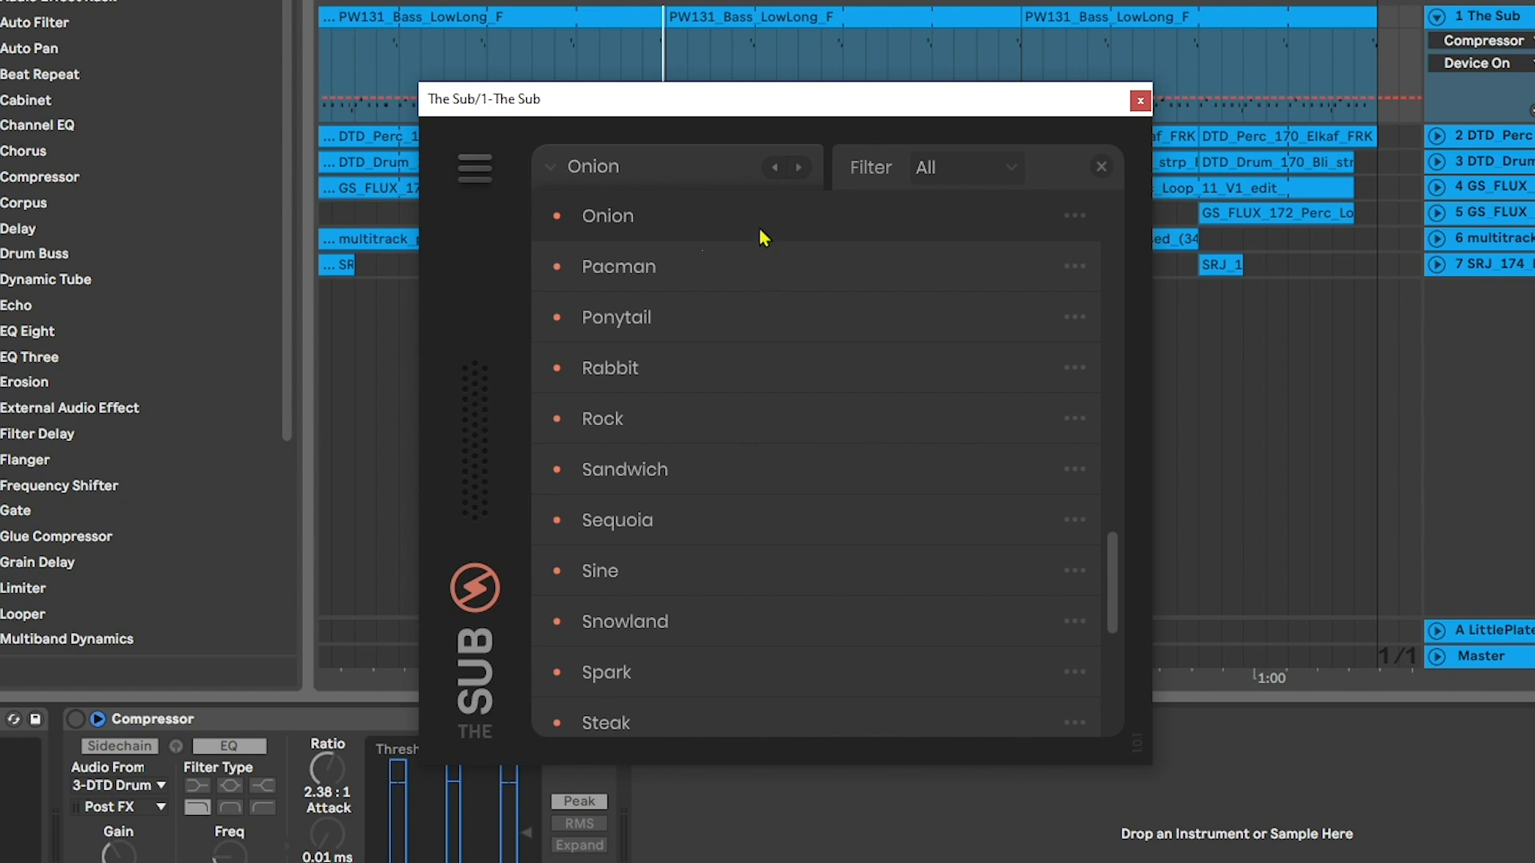
{"action": "scroll", "coordinate": [730, 387], "scroll_direction": "up", "scroll_amount": 10}
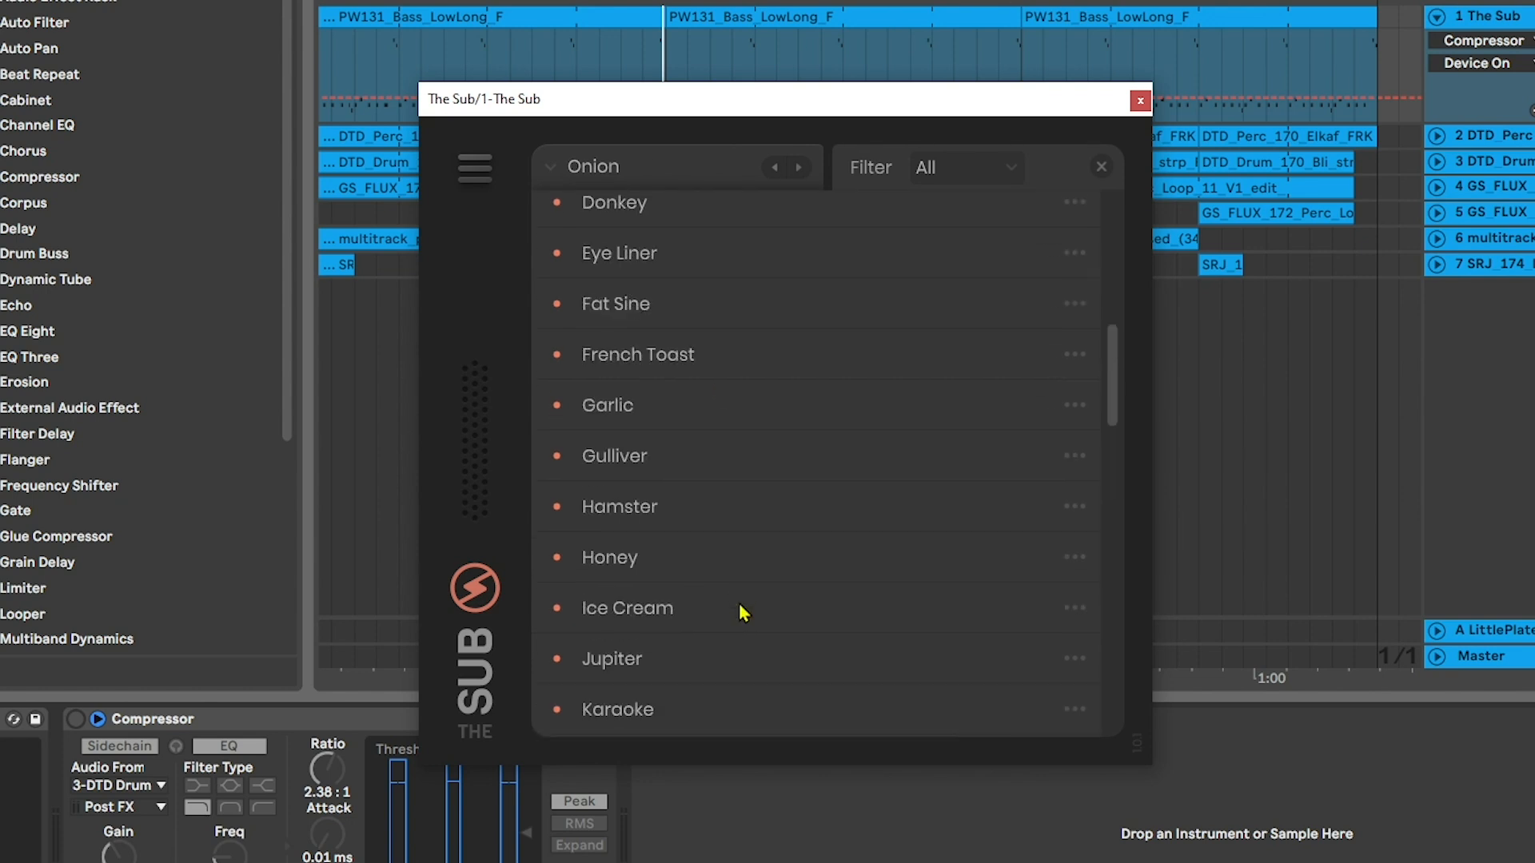
{"action": "left_click", "coordinate": [684, 275]}
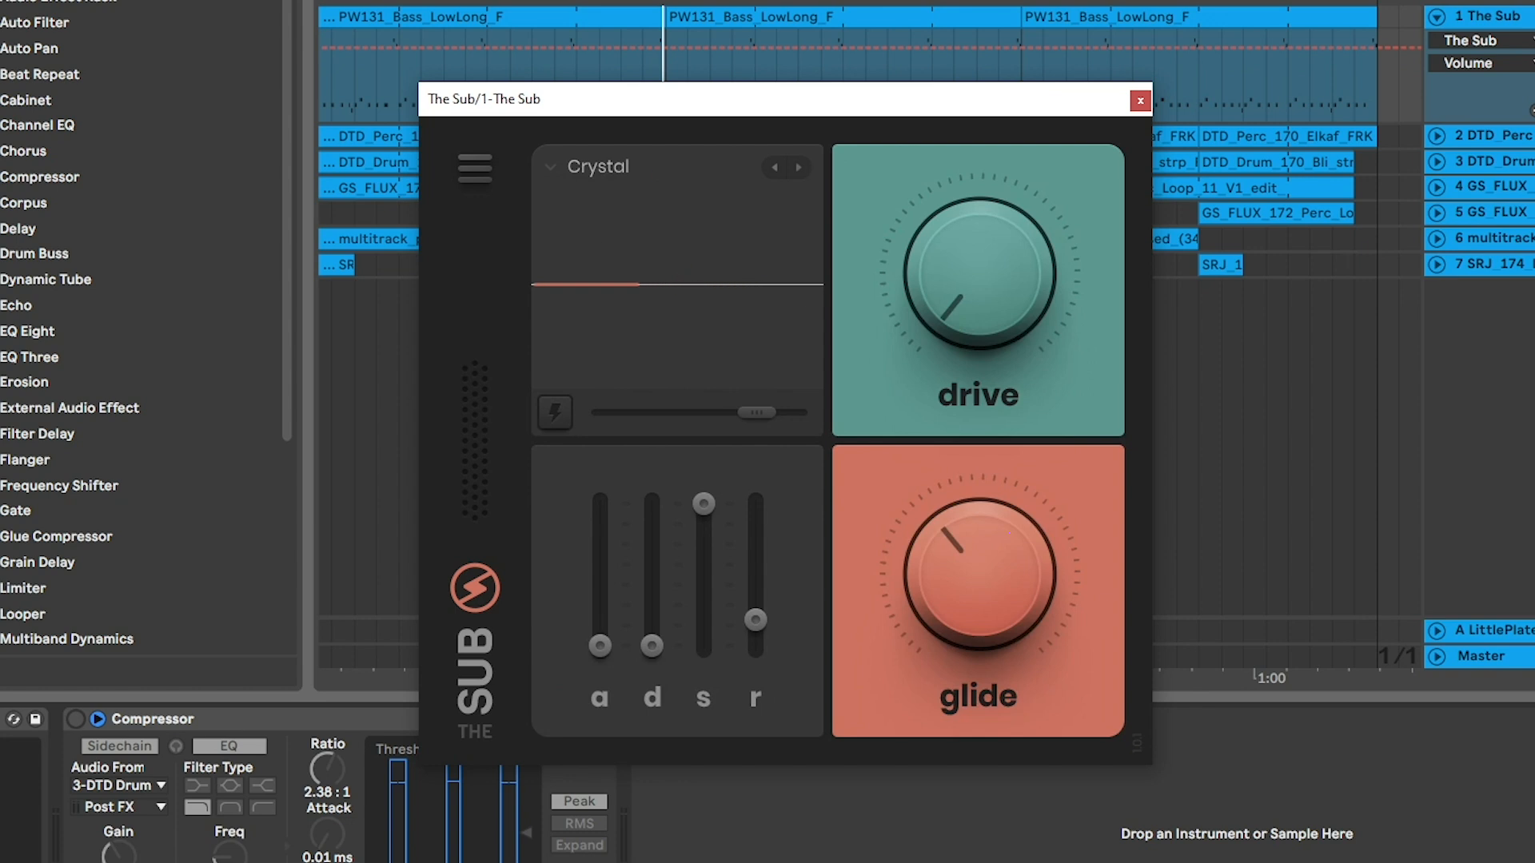
{"action": "key", "text": "space"}
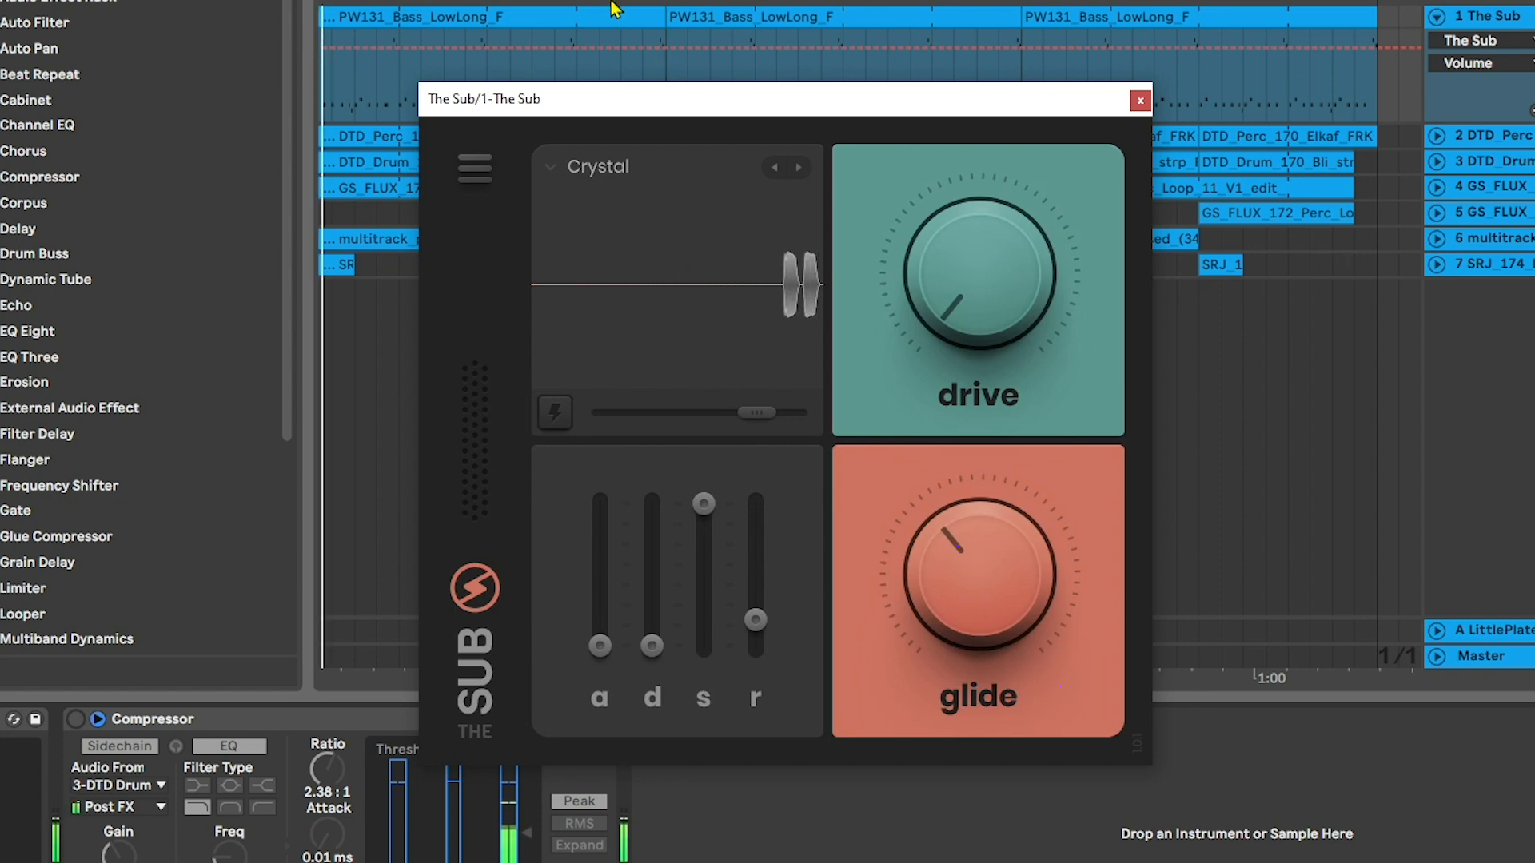
Audition the following presets one by one during playback, through Daemon, Donkey and Eye Liner to Fat Sine
{"action": "left_click", "coordinate": [797, 167]}
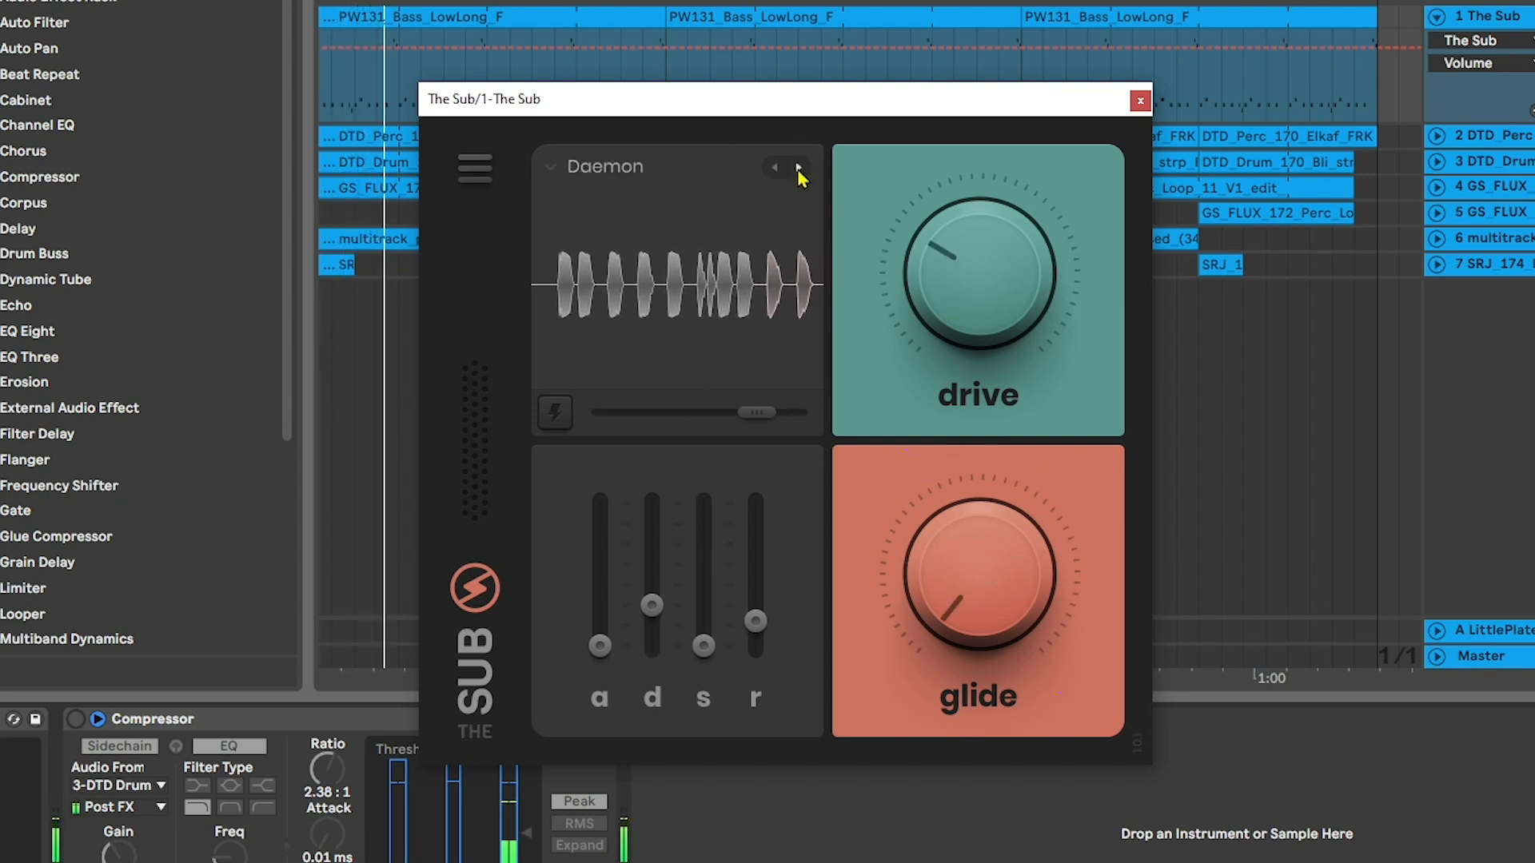
{"action": "left_click", "coordinate": [798, 170]}
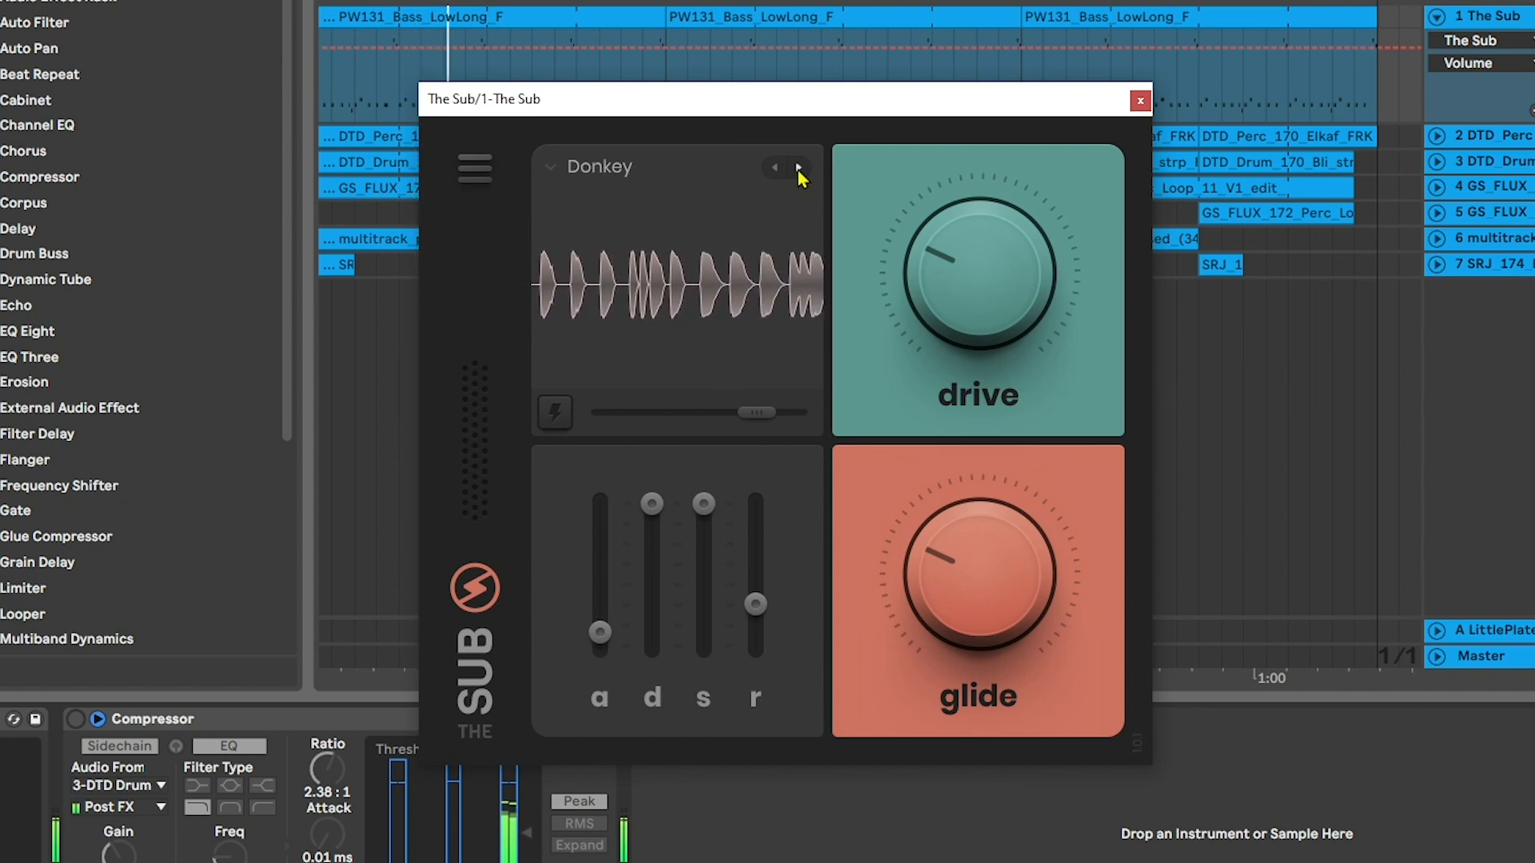
{"action": "left_click", "coordinate": [798, 168]}
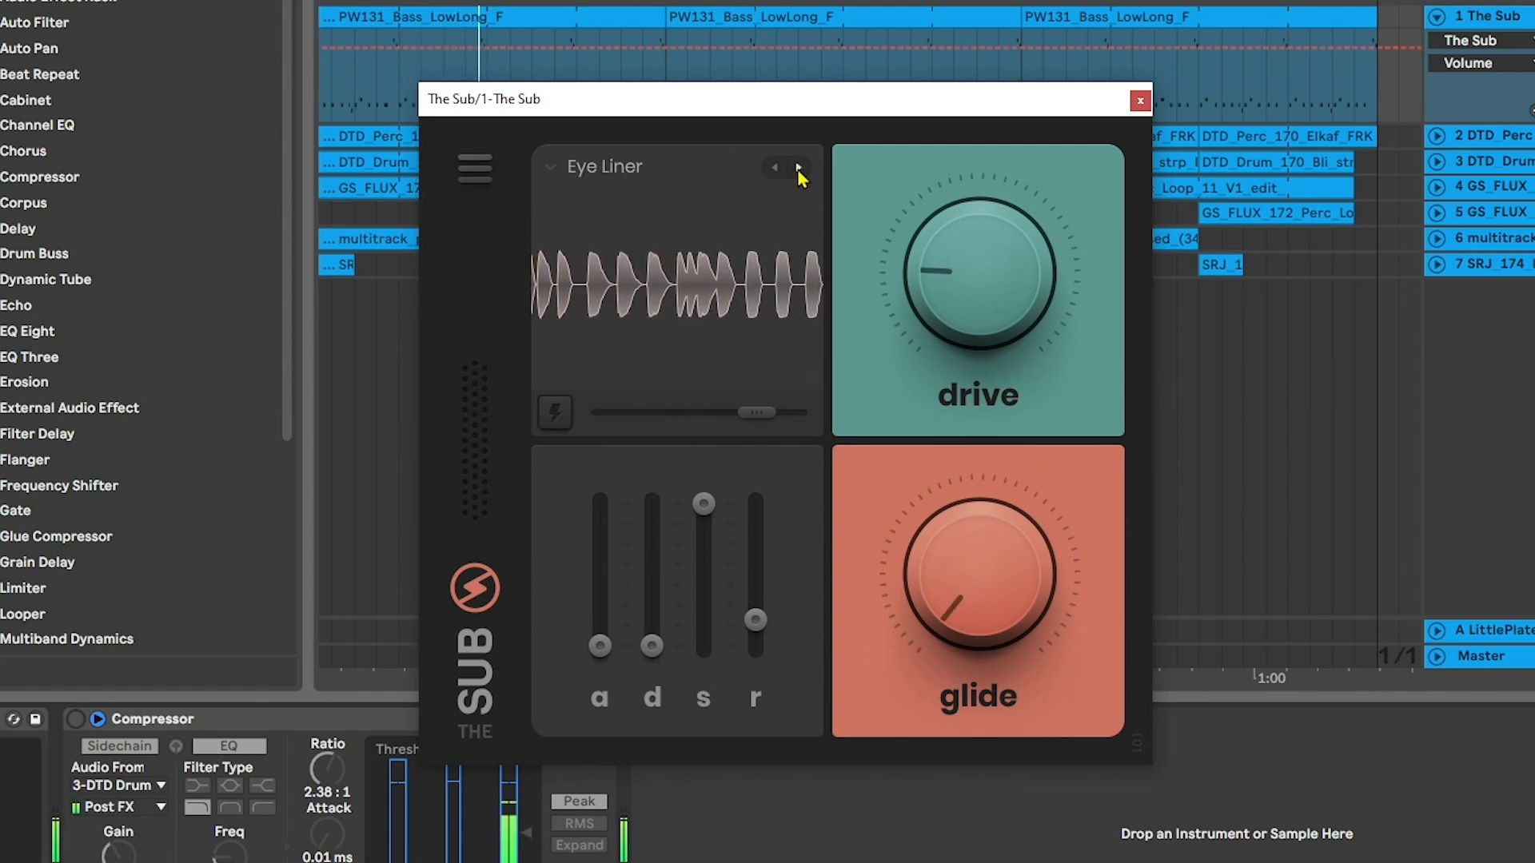
{"action": "left_click", "coordinate": [797, 167]}
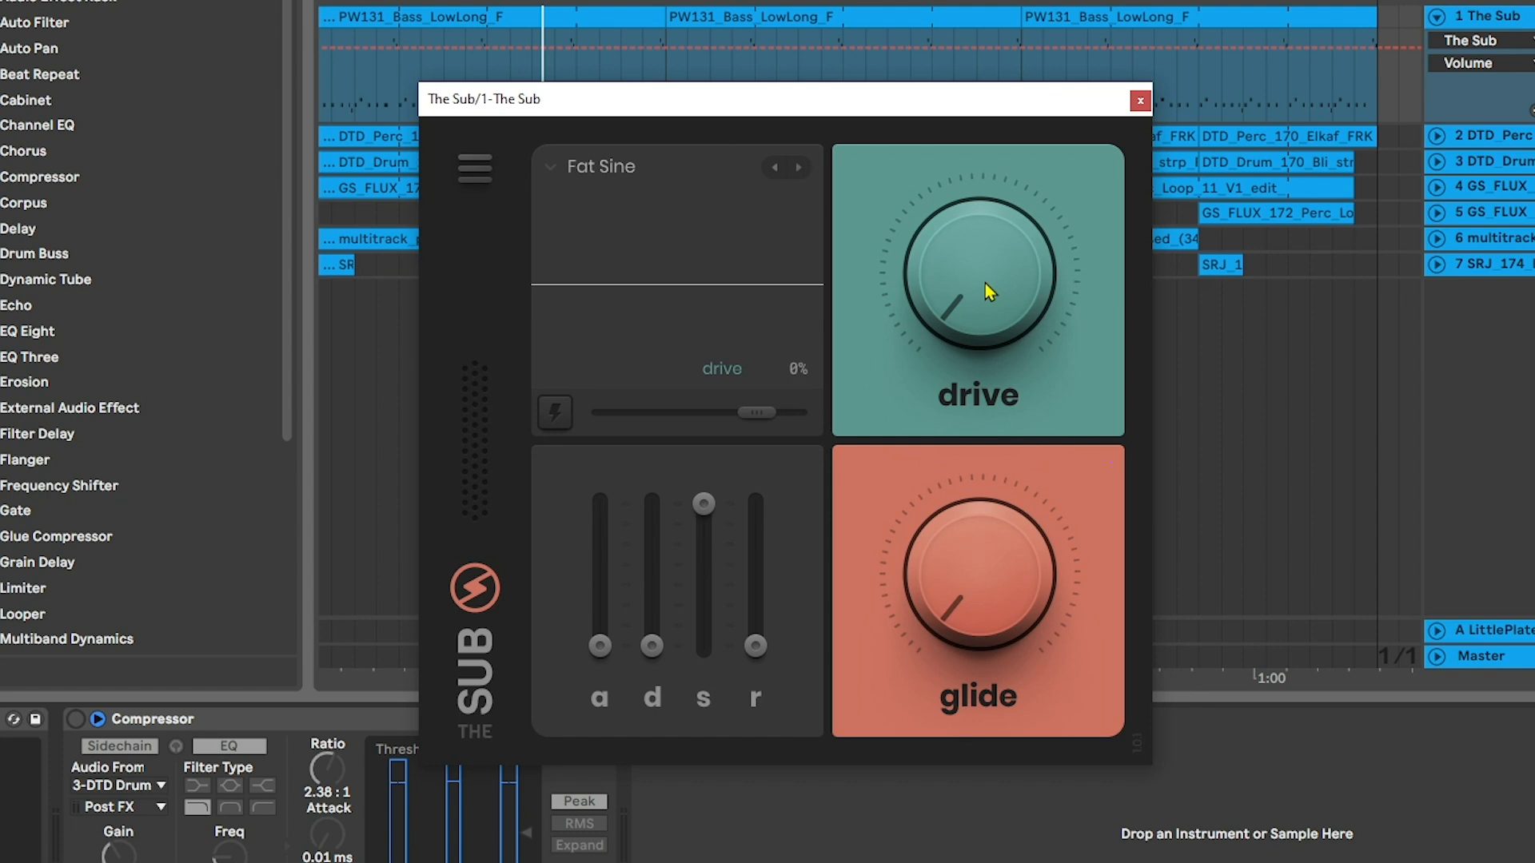
Raise Fat Sine's drive to 100% and lengthen its release to about 70 ms
{"action": "left_click_drag", "start_coordinate": [984, 283], "coordinate": [1006, 90]}
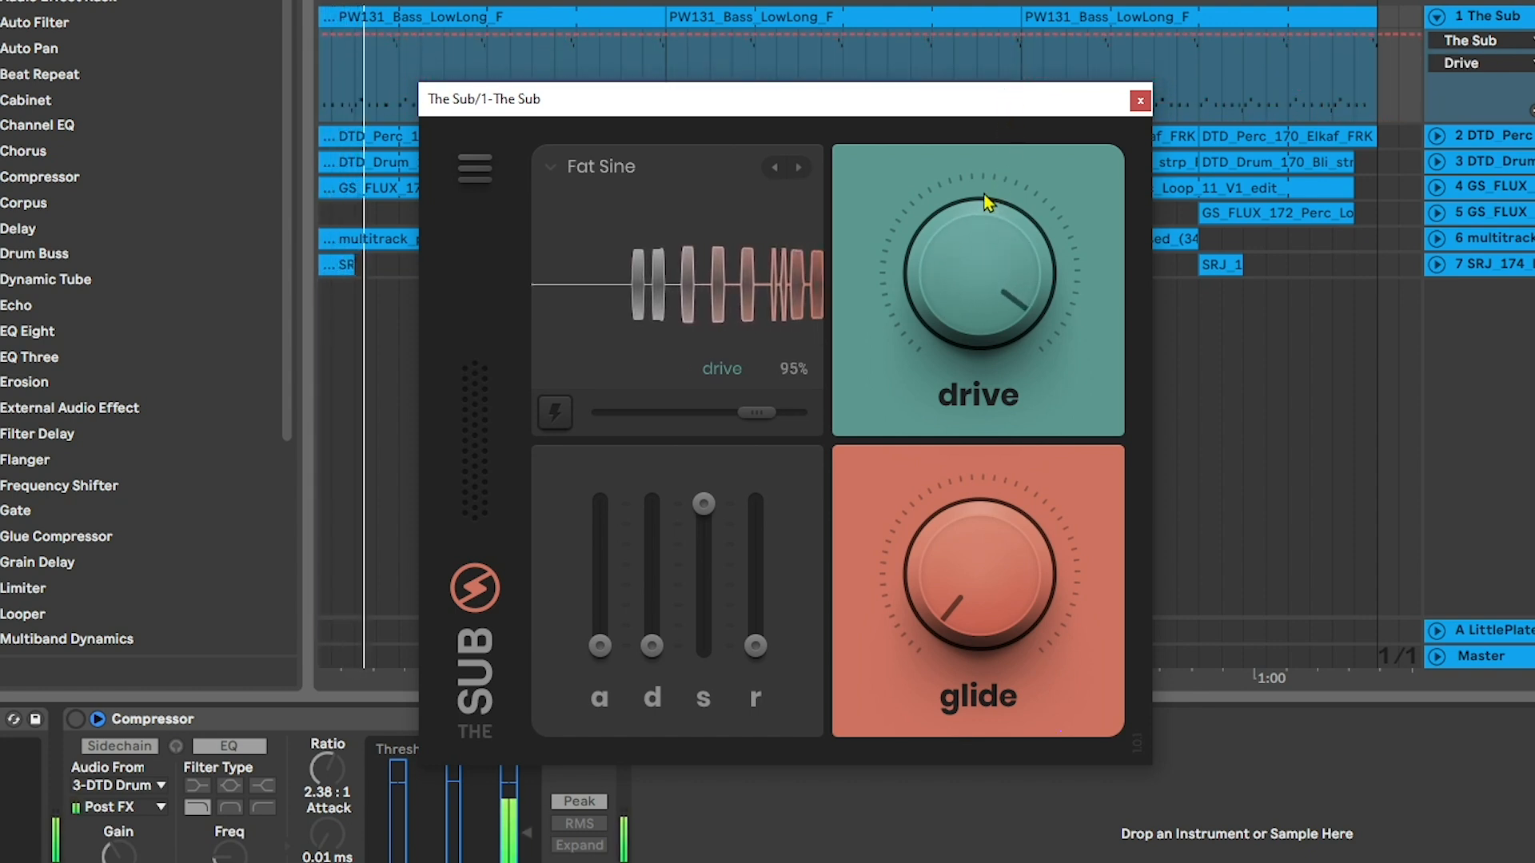
{"action": "left_click_drag", "start_coordinate": [756, 644], "coordinate": [812, 604]}
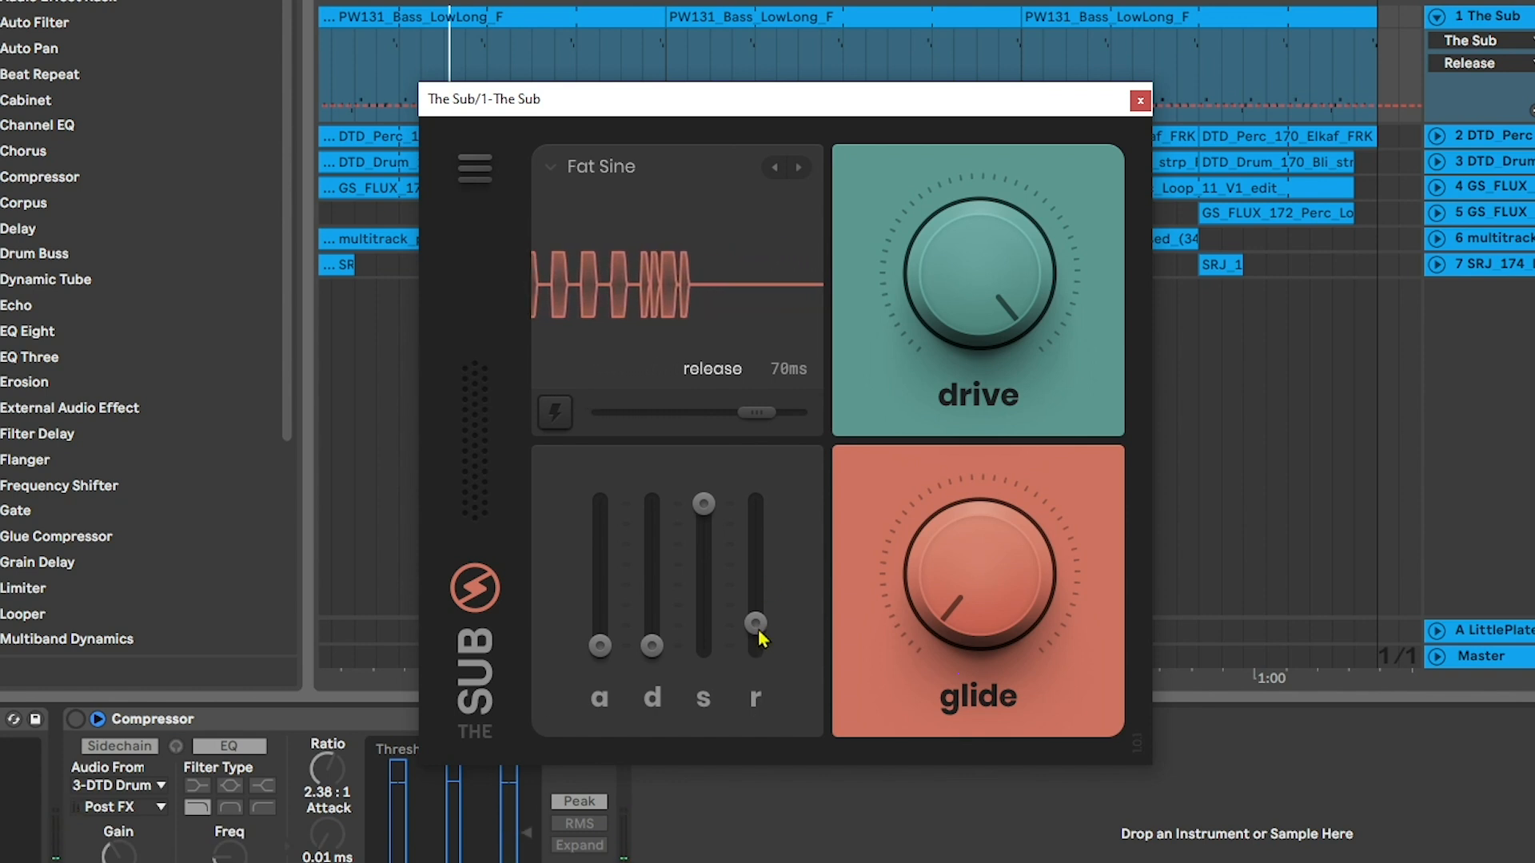
{"action": "left_click_drag", "start_coordinate": [758, 630], "coordinate": [758, 652]}
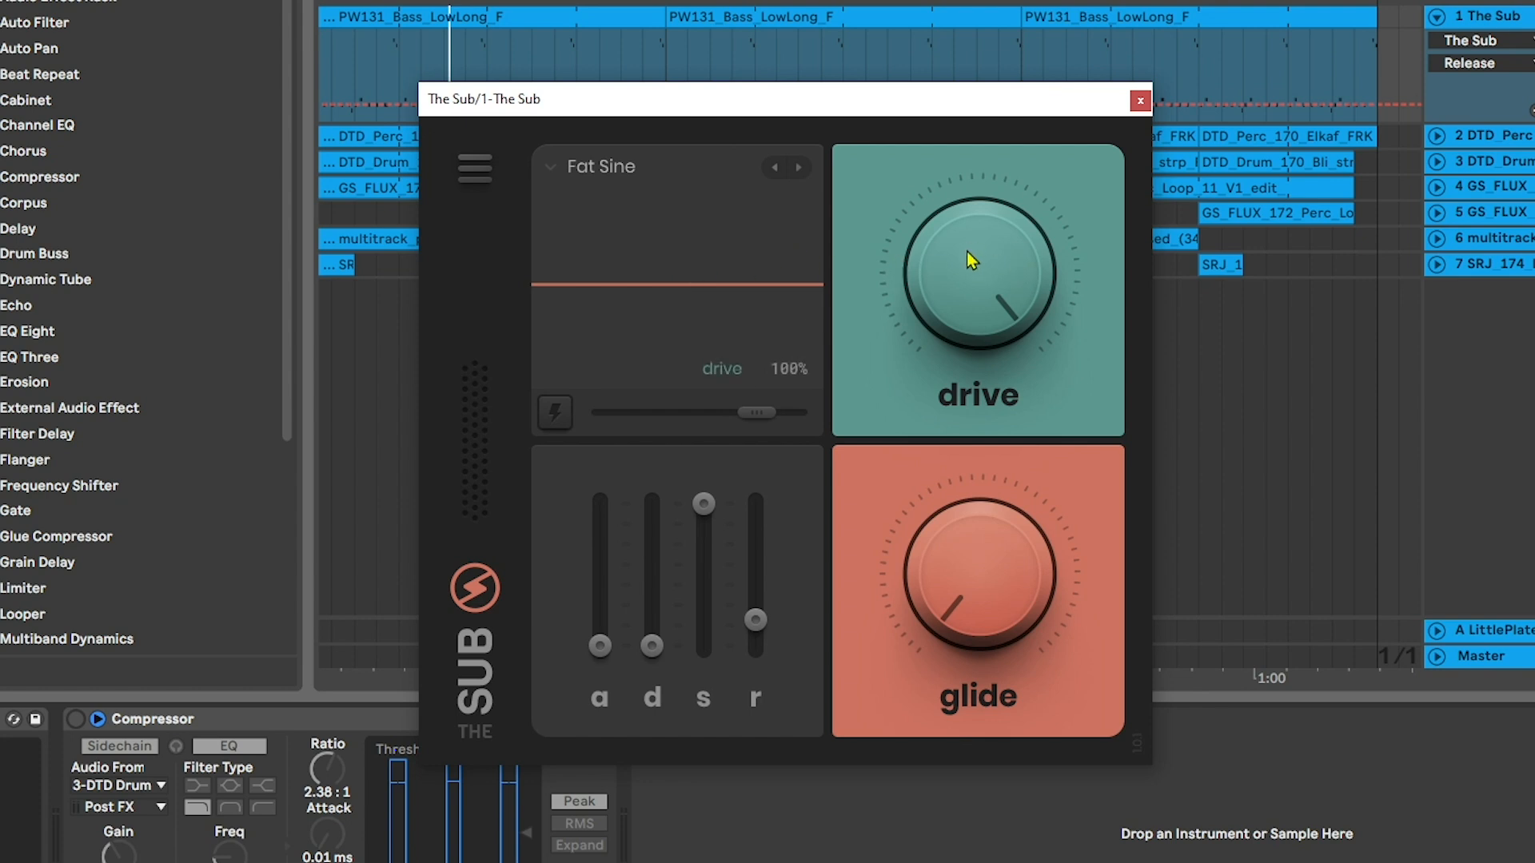
Play the bass while sweeping the drive down and back up to 100%
{"action": "key", "text": "space"}
{"action": "left_click_drag", "start_coordinate": [967, 251], "coordinate": [947, 192]}
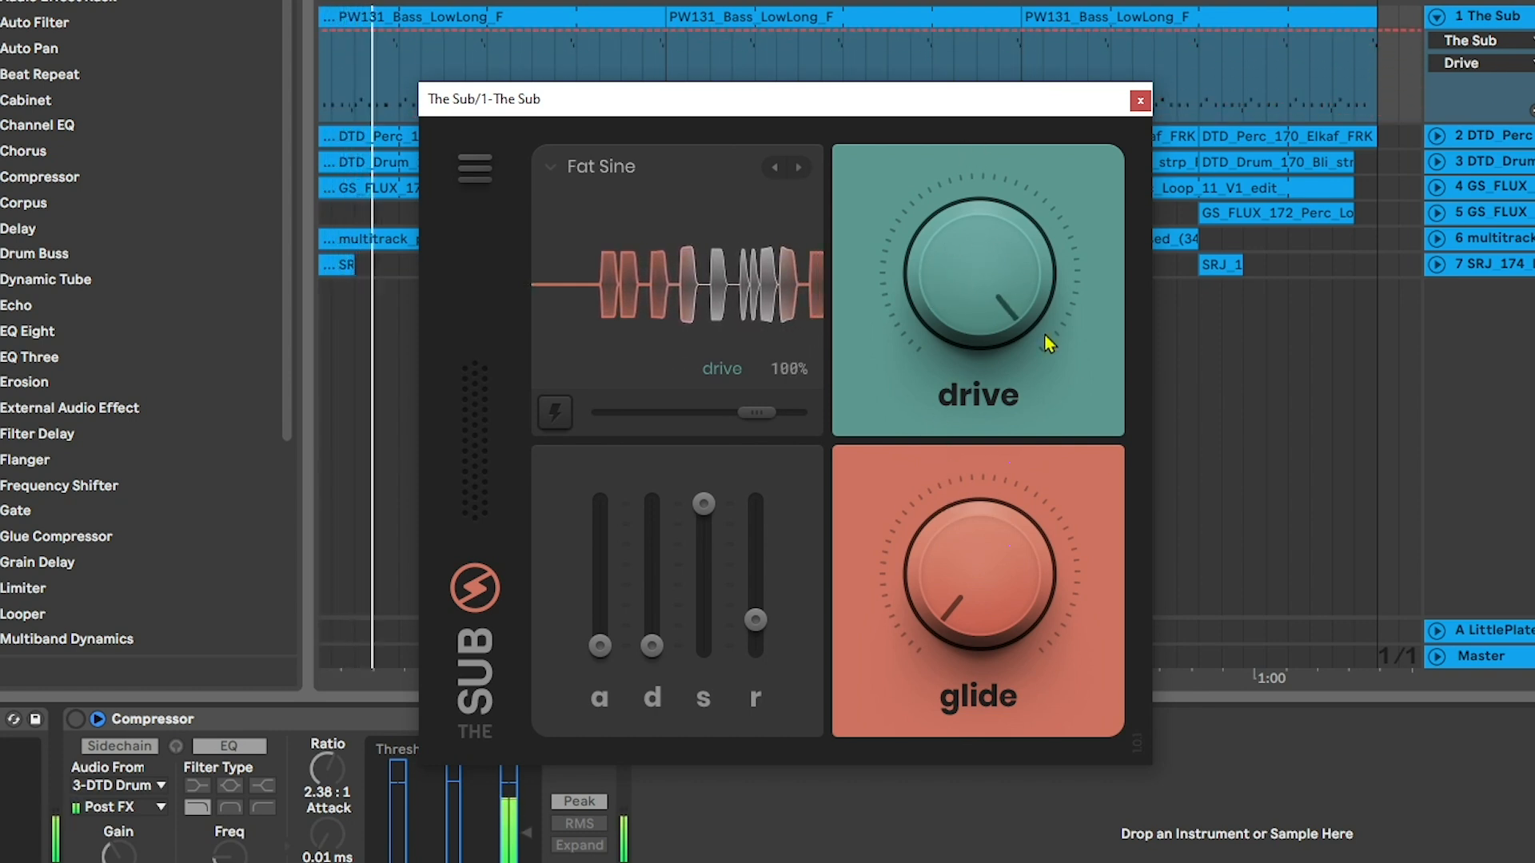
{"action": "key", "text": "space"}
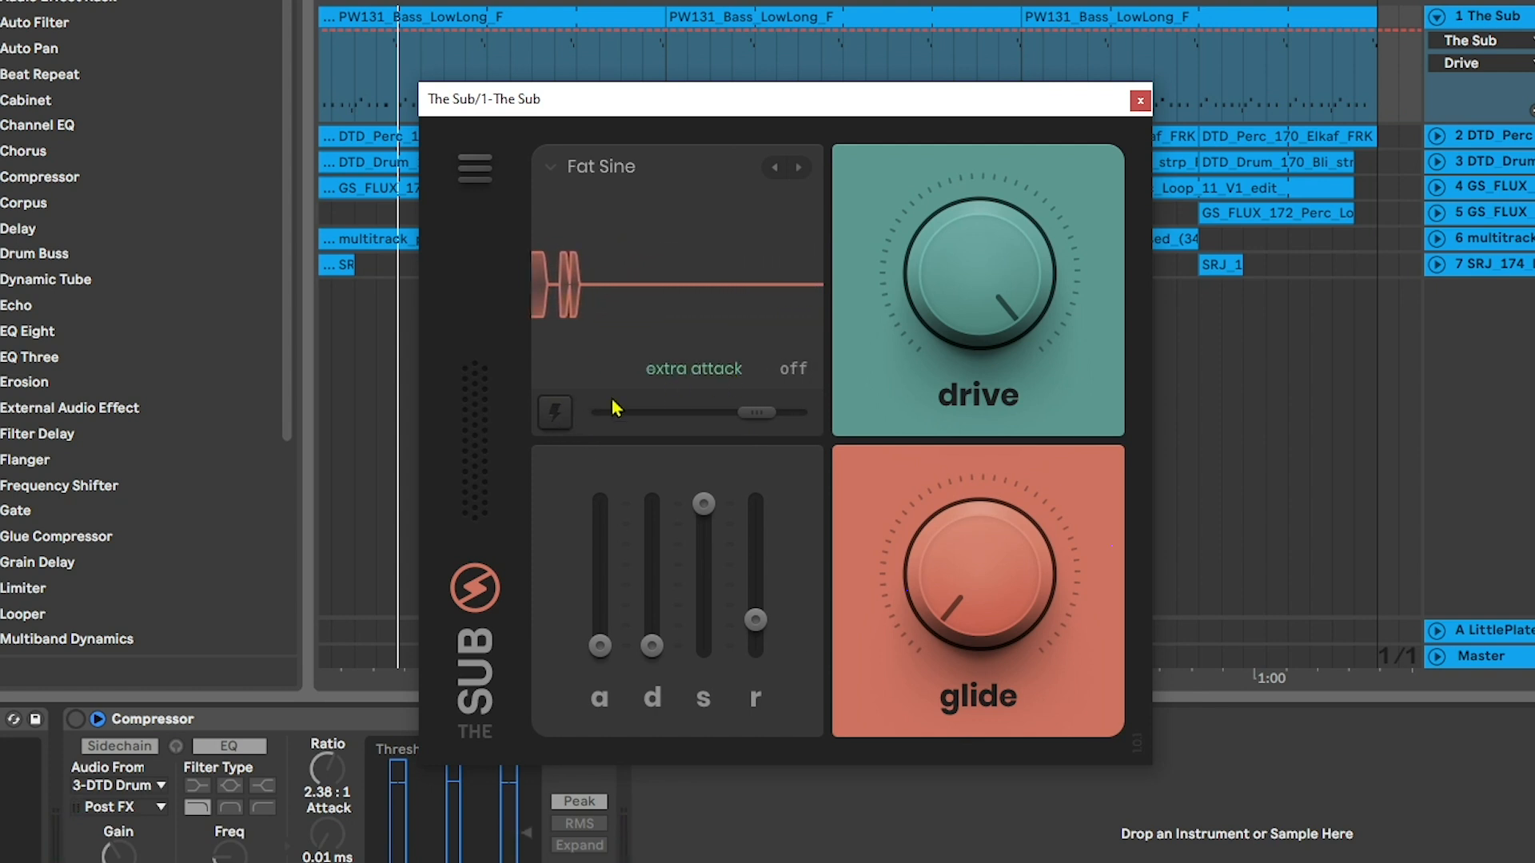
Turn on extra attack for Fat Sine and compare it on and off during playback
{"action": "left_click", "coordinate": [555, 413]}
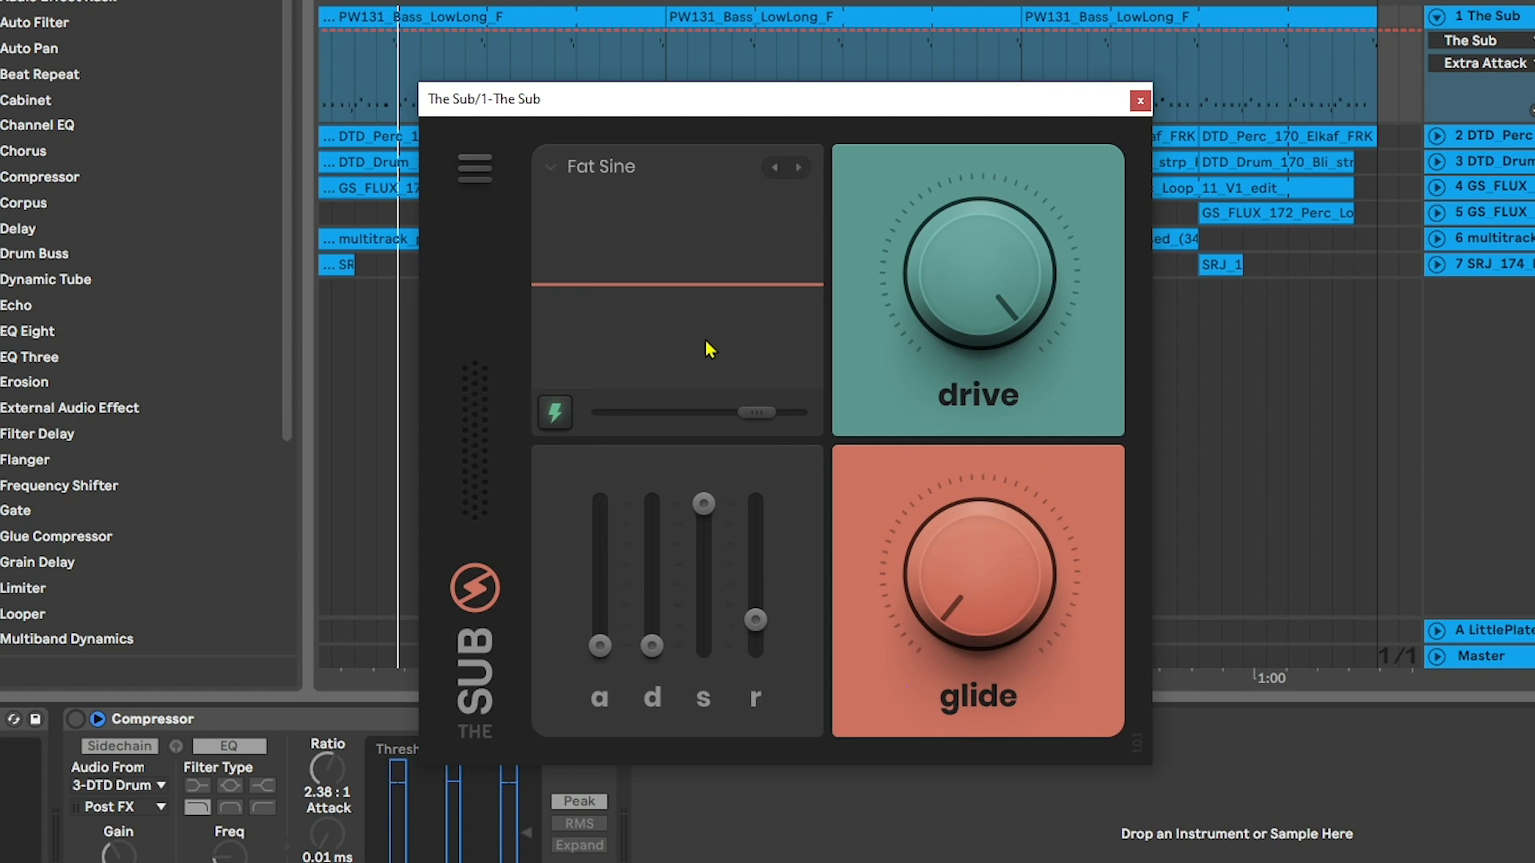
{"action": "key", "text": "space"}
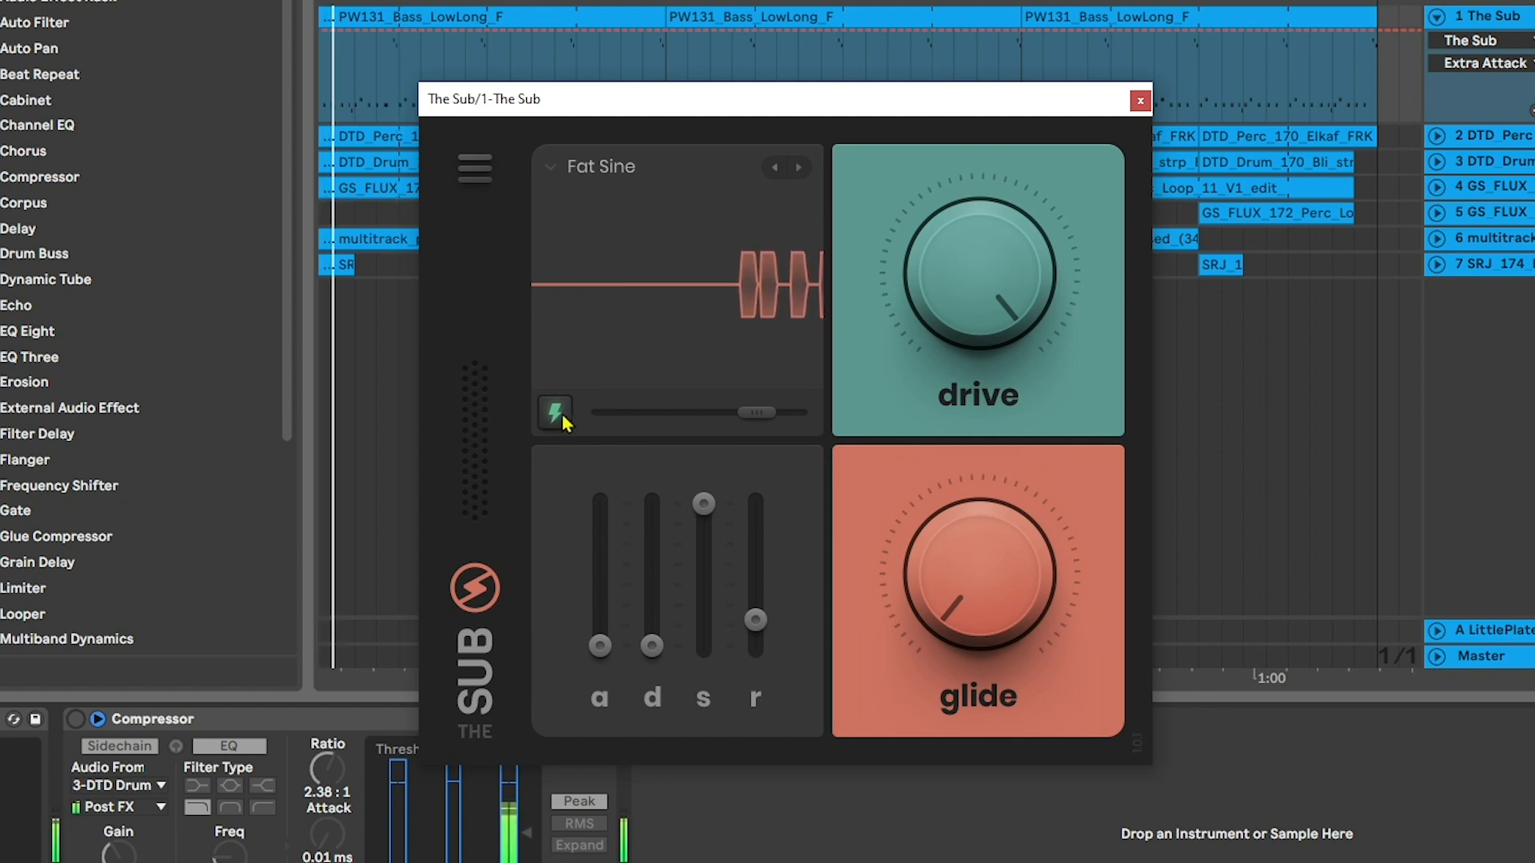
{"action": "left_click", "coordinate": [557, 413]}
Lower the drive to 0% and play Fat Sine with extra attack on
{"action": "left_click", "coordinate": [963, 272]}
{"action": "left_click_drag", "start_coordinate": [964, 272], "coordinate": [929, 450]}
{"action": "left_click", "coordinate": [555, 412]}
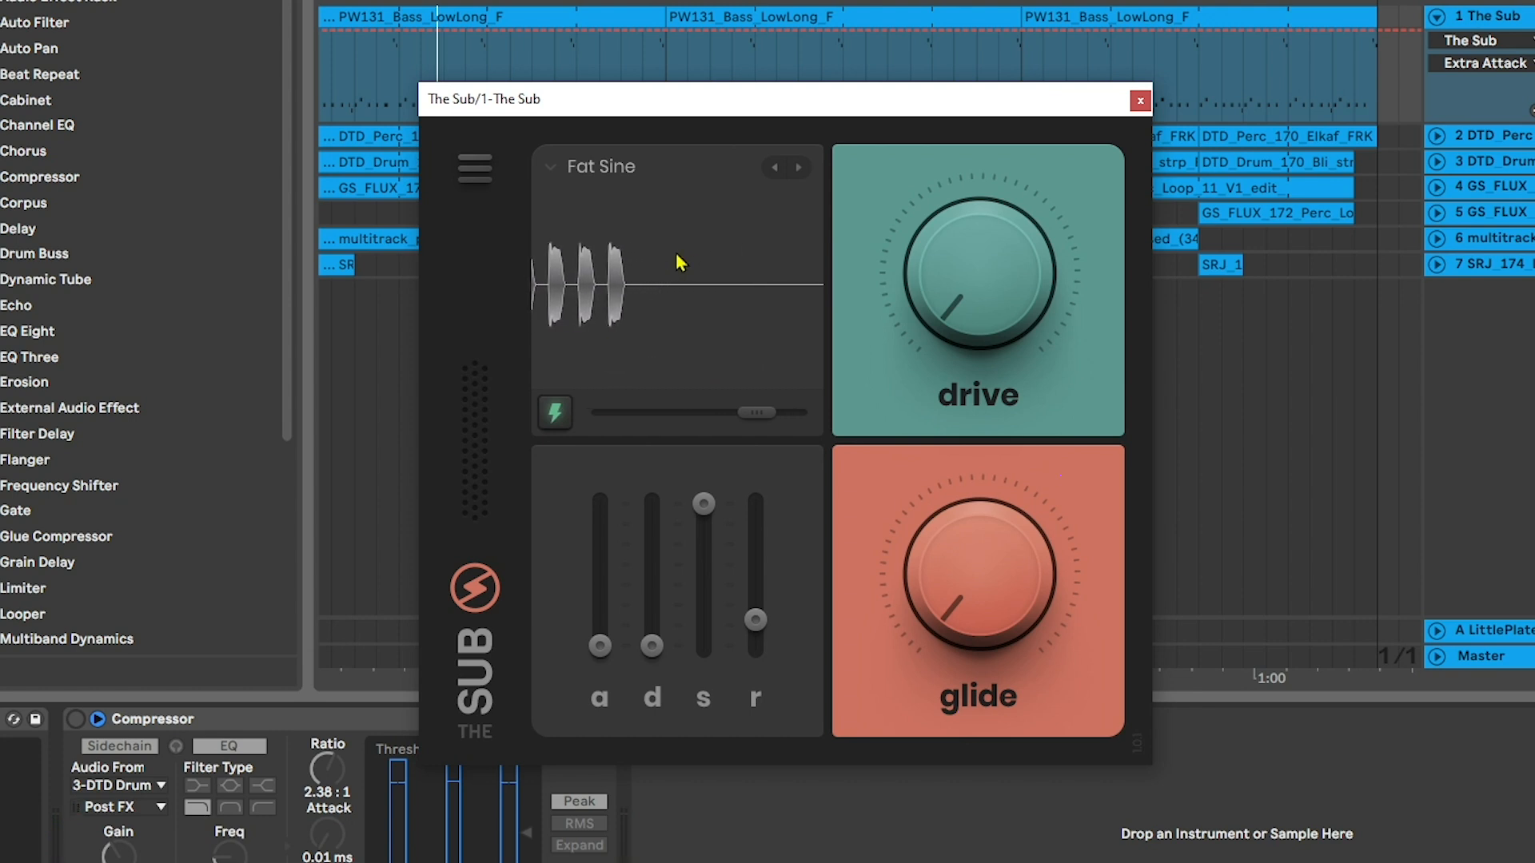
{"action": "key", "text": "space"}
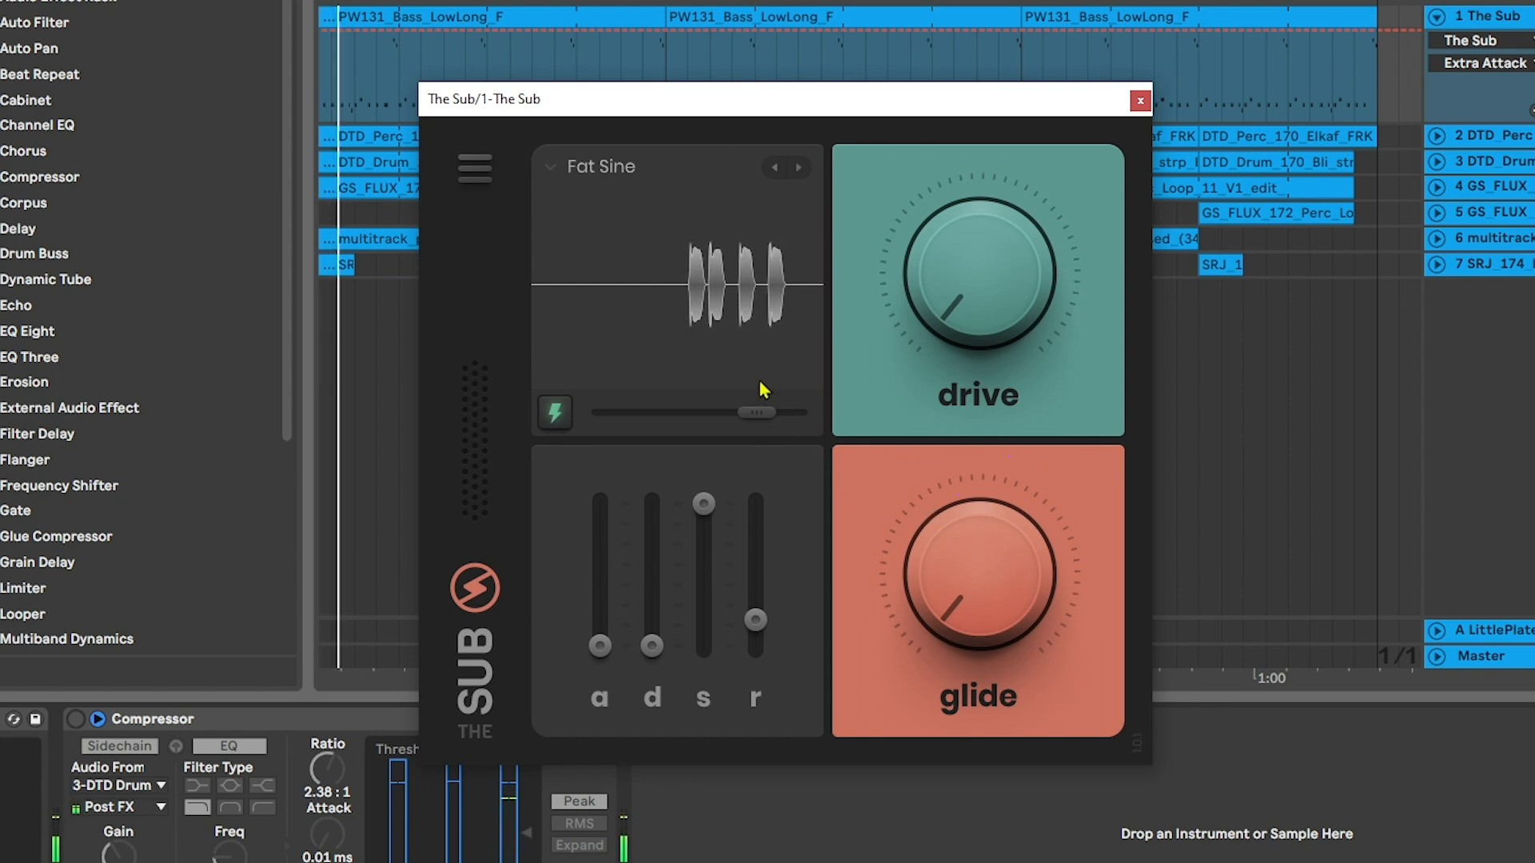
Switch to the French Toast preset and try out its drive, returning it to 0%
{"action": "left_click", "coordinate": [799, 169]}
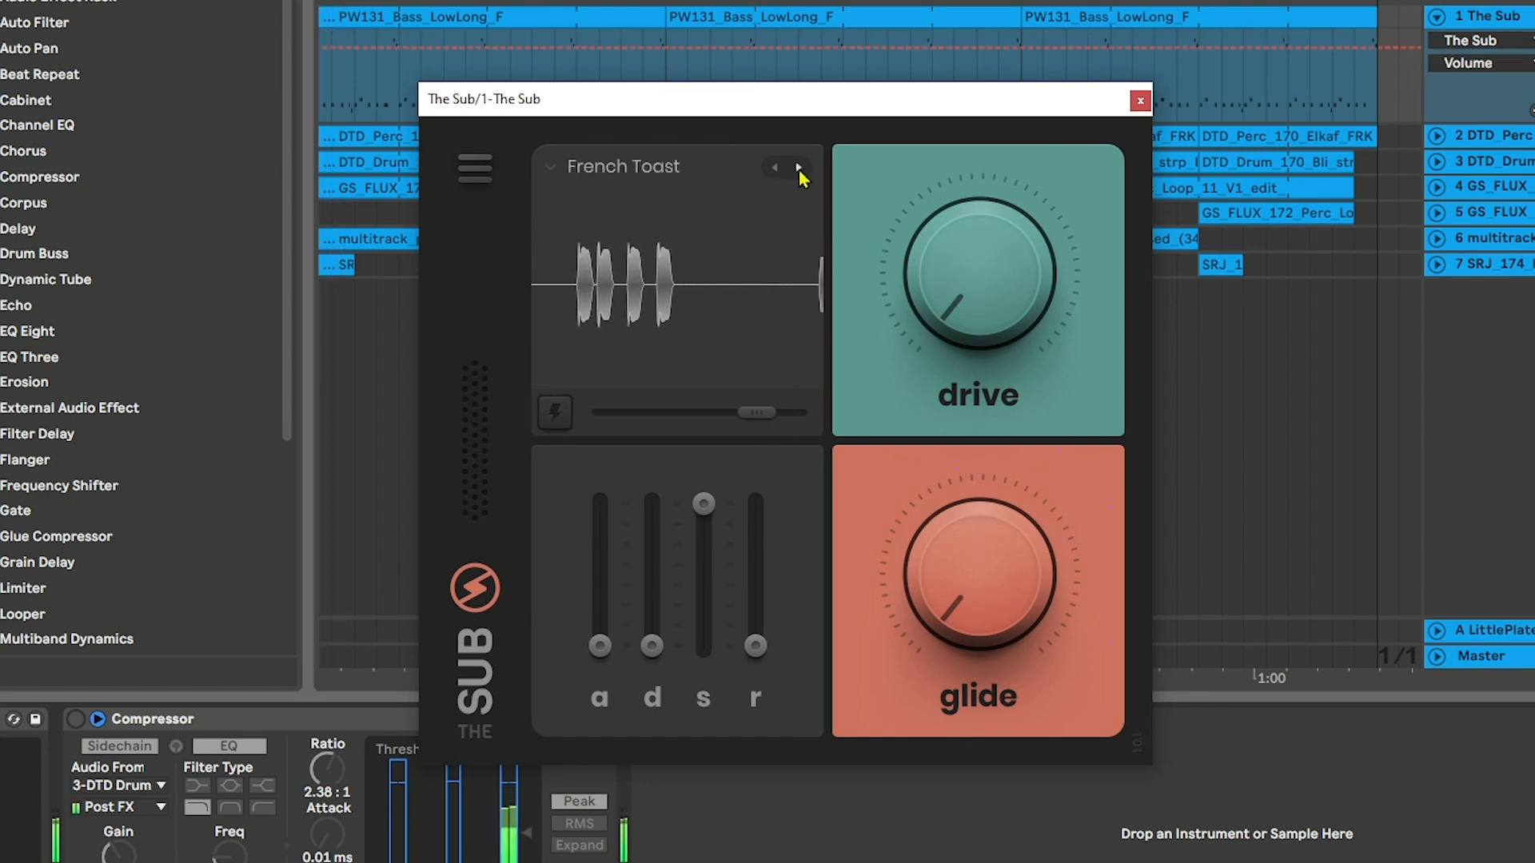
{"action": "left_click_drag", "start_coordinate": [1045, 336], "coordinate": [927, 276]}
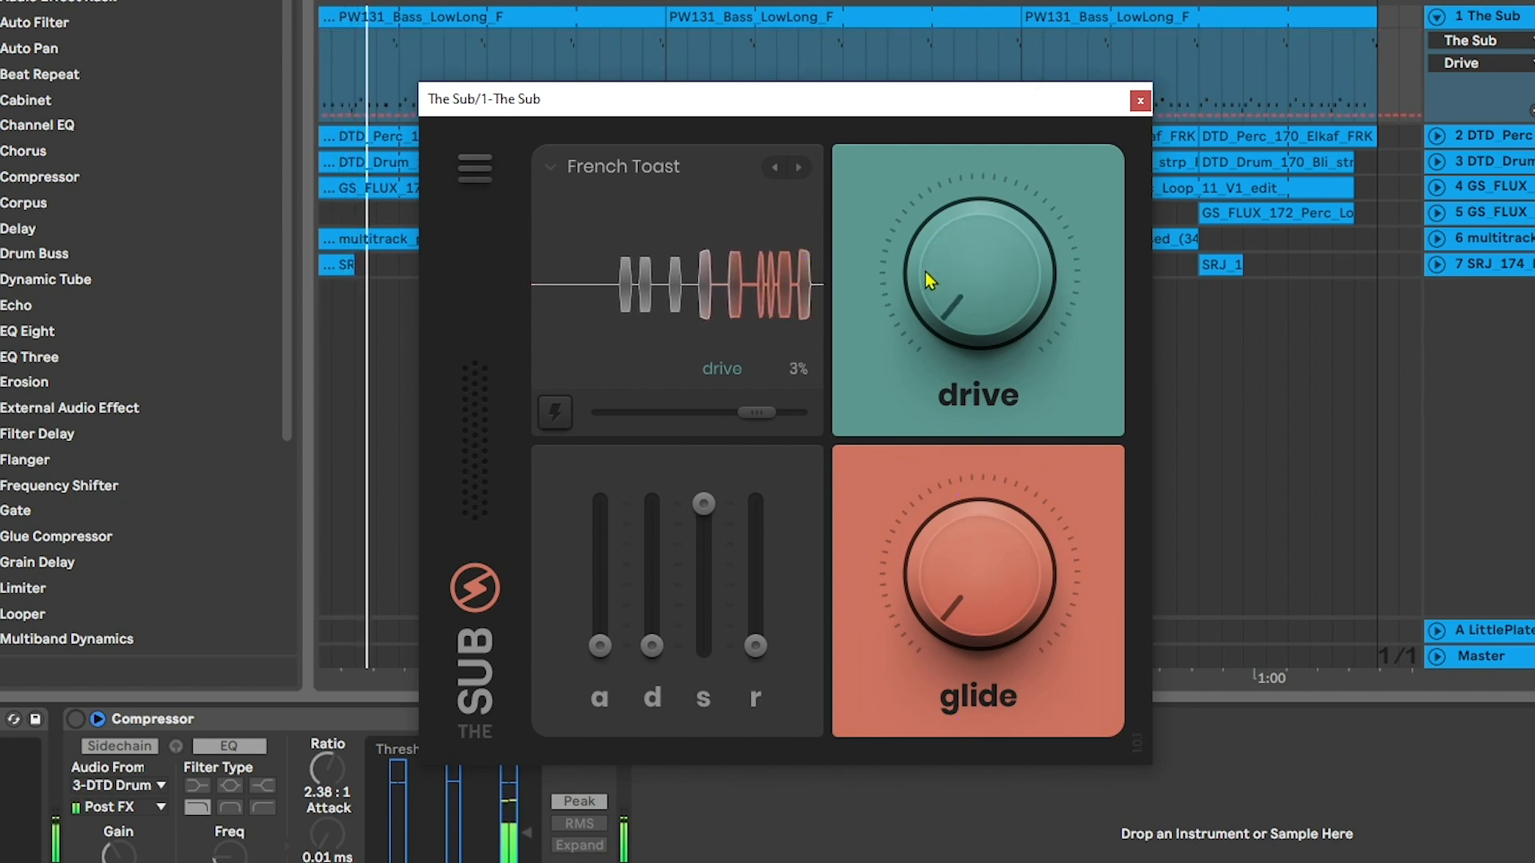
Switch to the Garlic preset and raise its decay and sustain to maximum, keeping the glide at 0 ms
{"action": "left_click", "coordinate": [798, 168]}
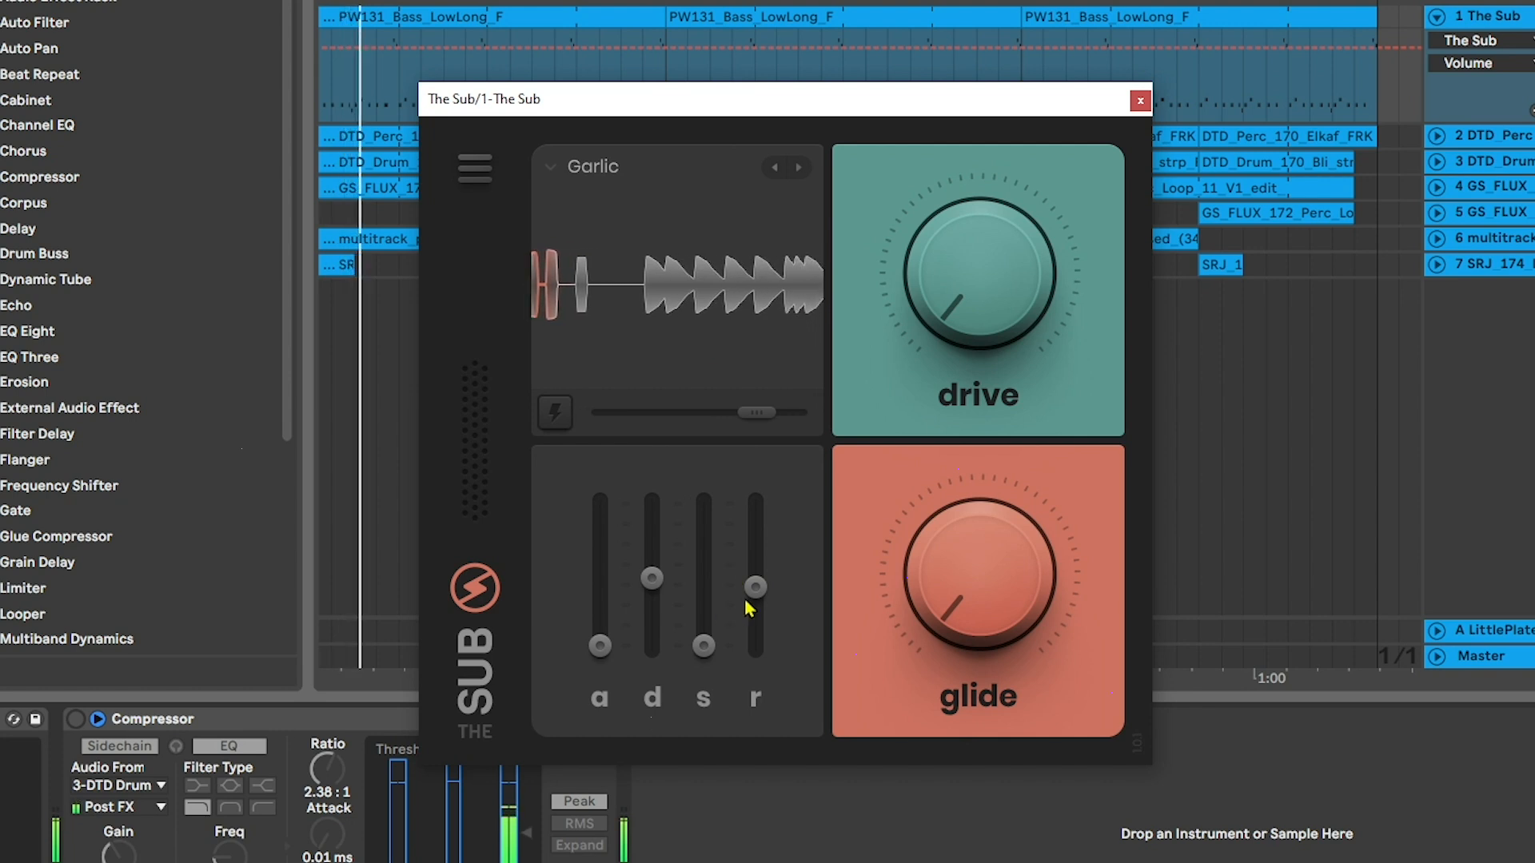
{"action": "left_click_drag", "start_coordinate": [966, 587], "coordinate": [954, 653]}
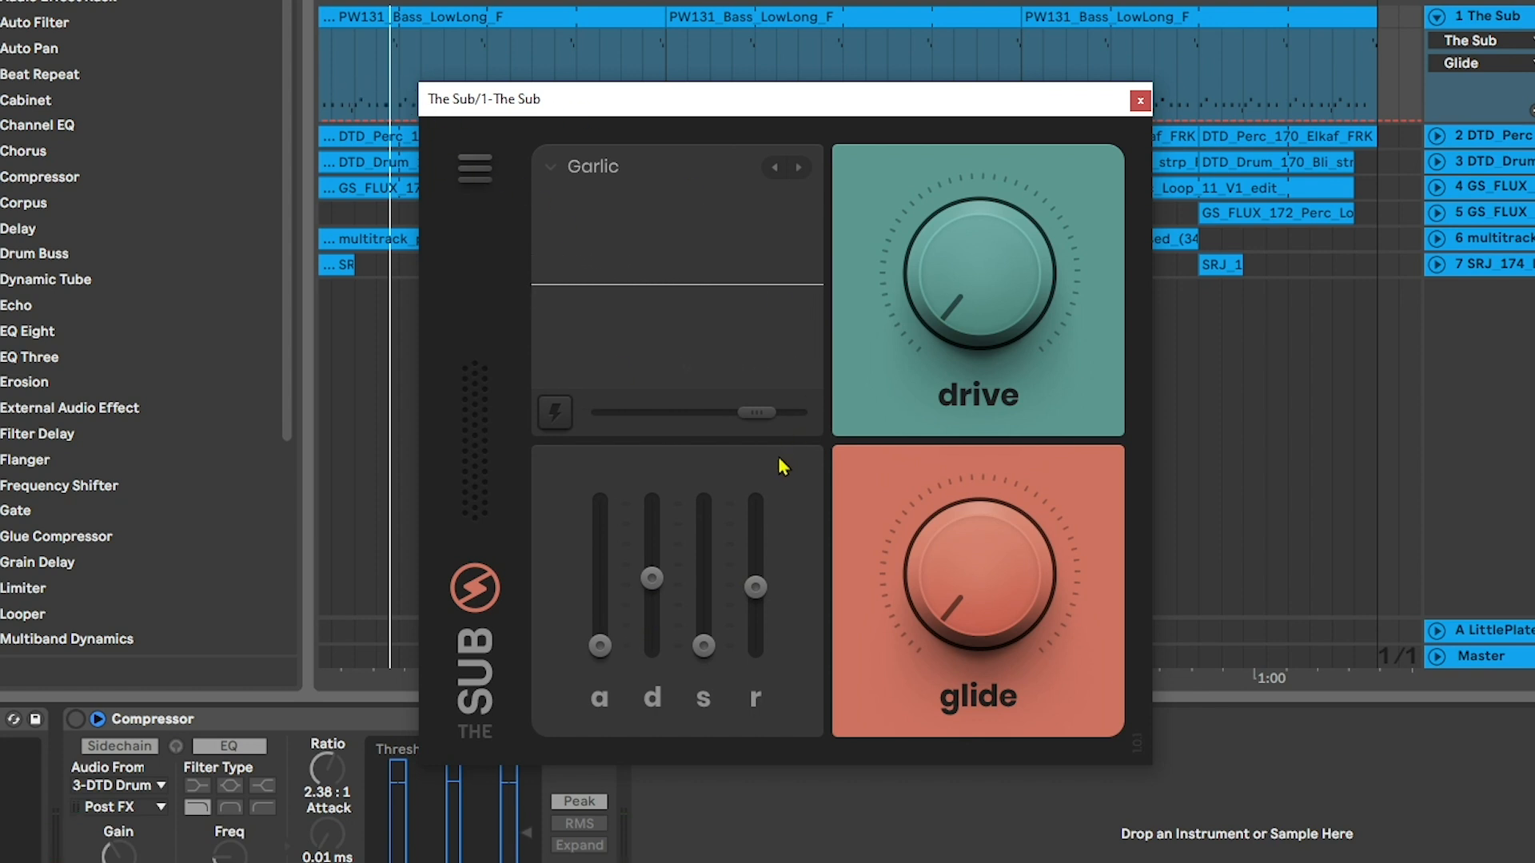
{"action": "left_click_drag", "start_coordinate": [653, 577], "coordinate": [656, 504]}
{"action": "left_click_drag", "start_coordinate": [704, 646], "coordinate": [707, 596]}
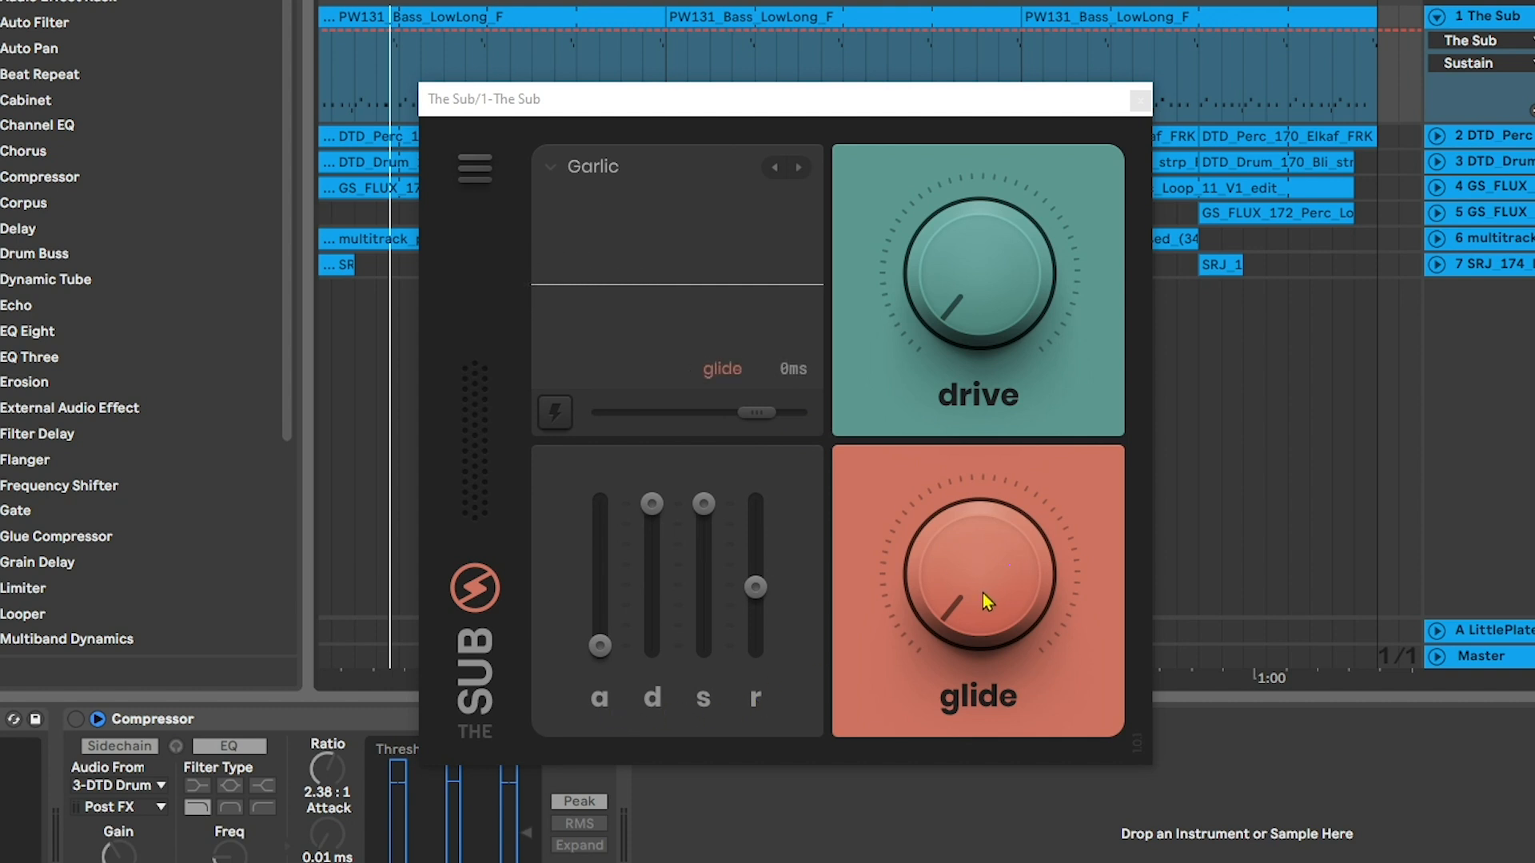
Raise Garlic's glide in stages, through 130 ms and 410 ms to 1.00 s, while playing notes
{"action": "left_click_drag", "start_coordinate": [980, 602], "coordinate": [992, 486]}
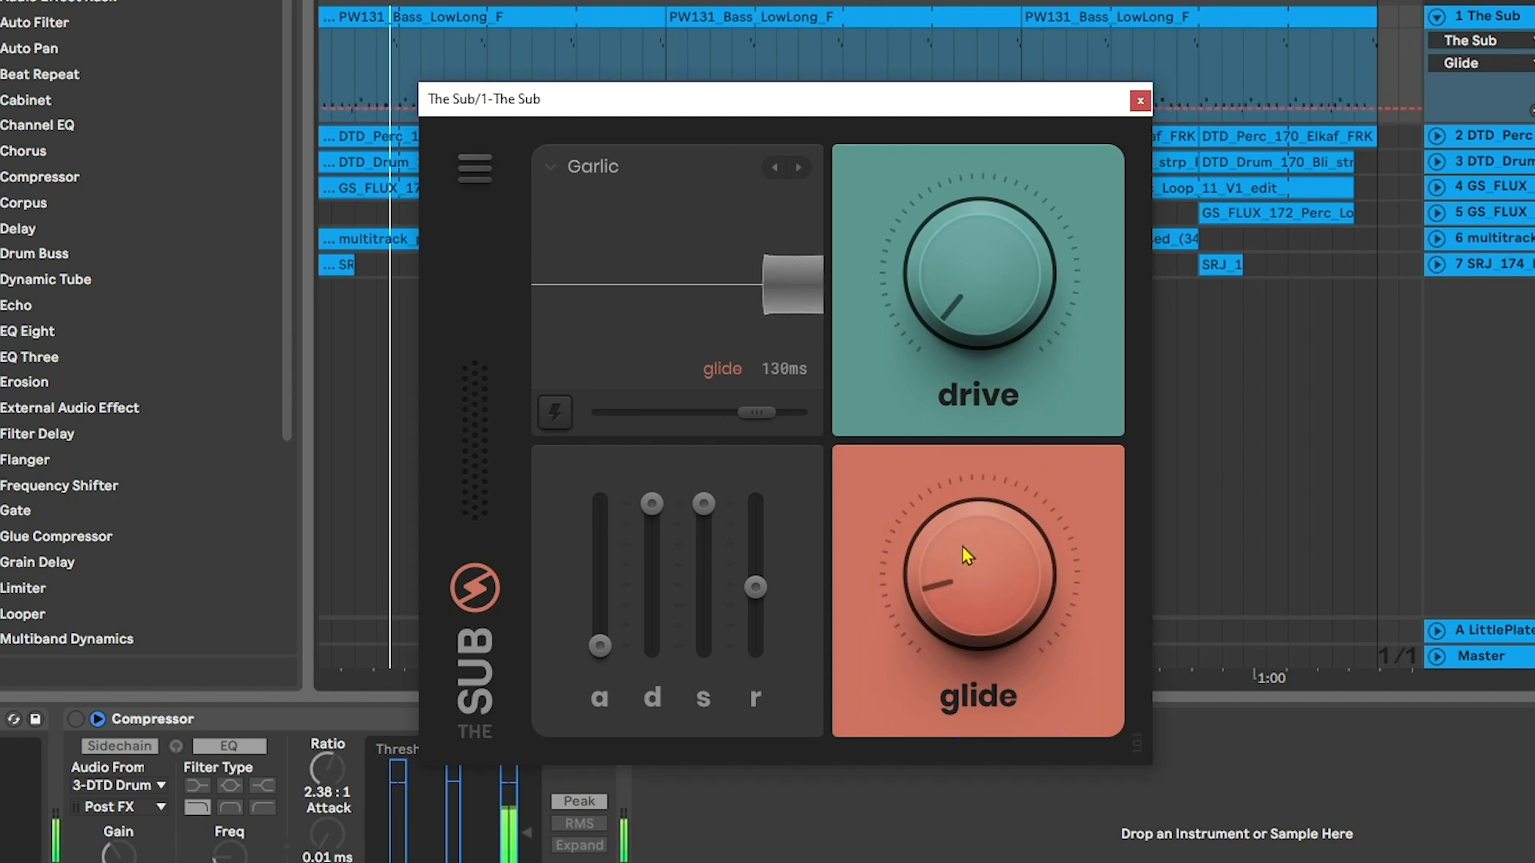
{"action": "left_click_drag", "start_coordinate": [984, 588], "coordinate": [980, 522]}
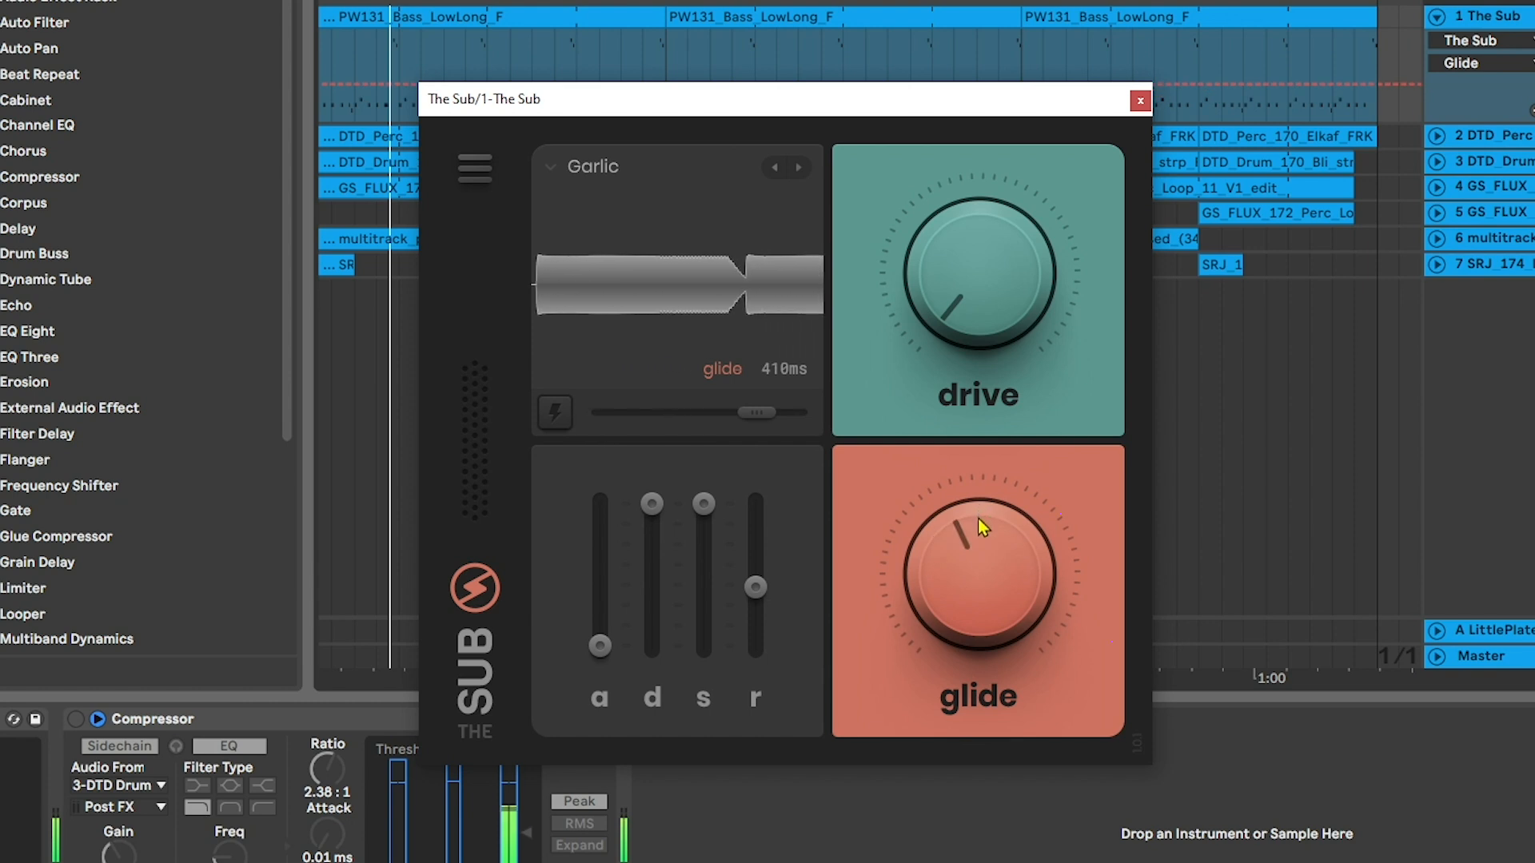
{"action": "left_click_drag", "start_coordinate": [996, 602], "coordinate": [1023, 473]}
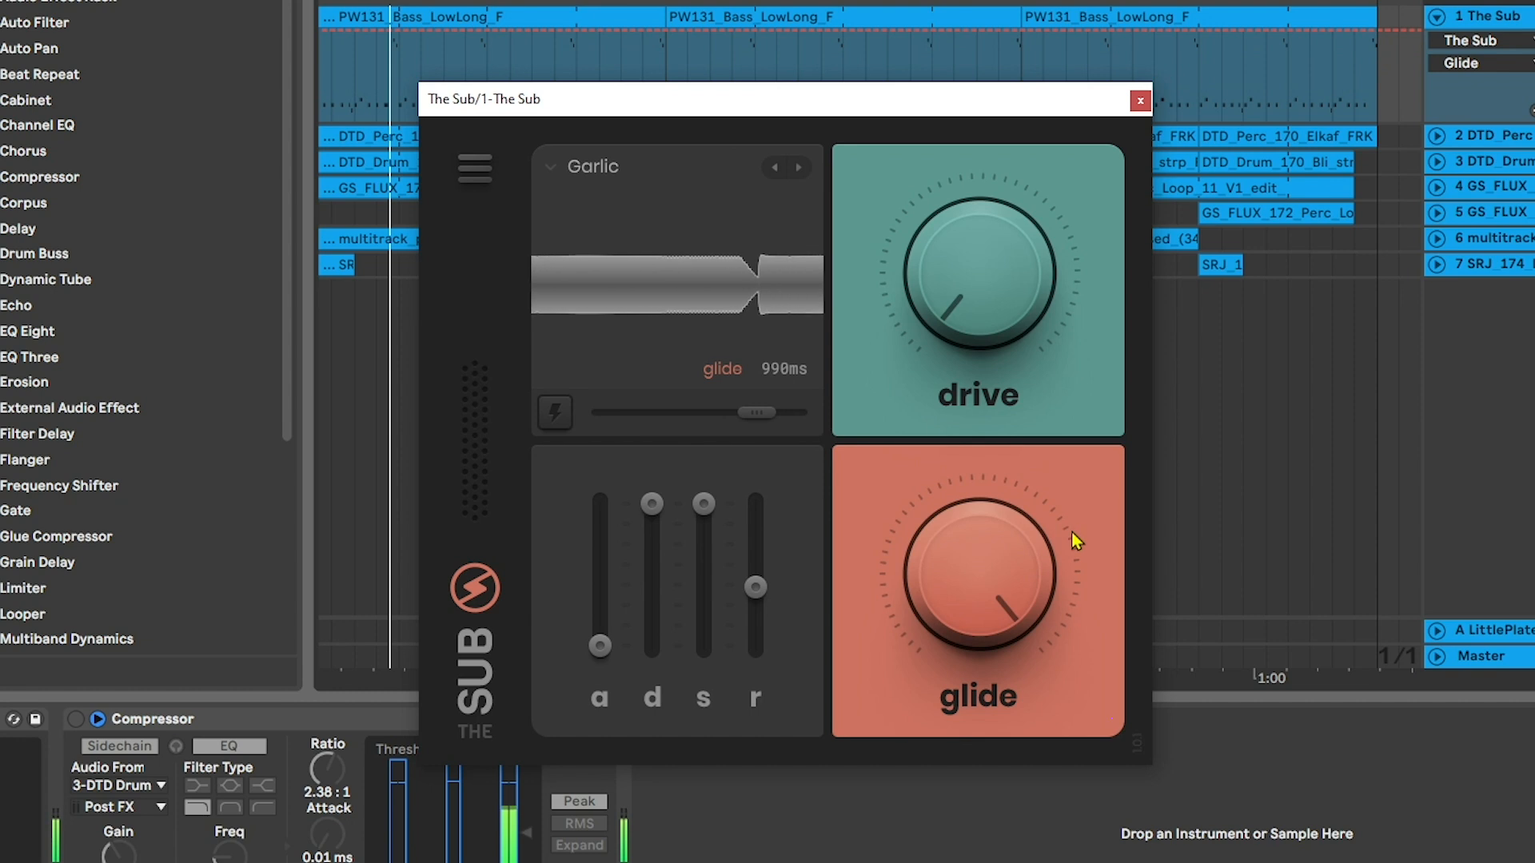
{"action": "mouse_move", "coordinate": [1038, 543]}
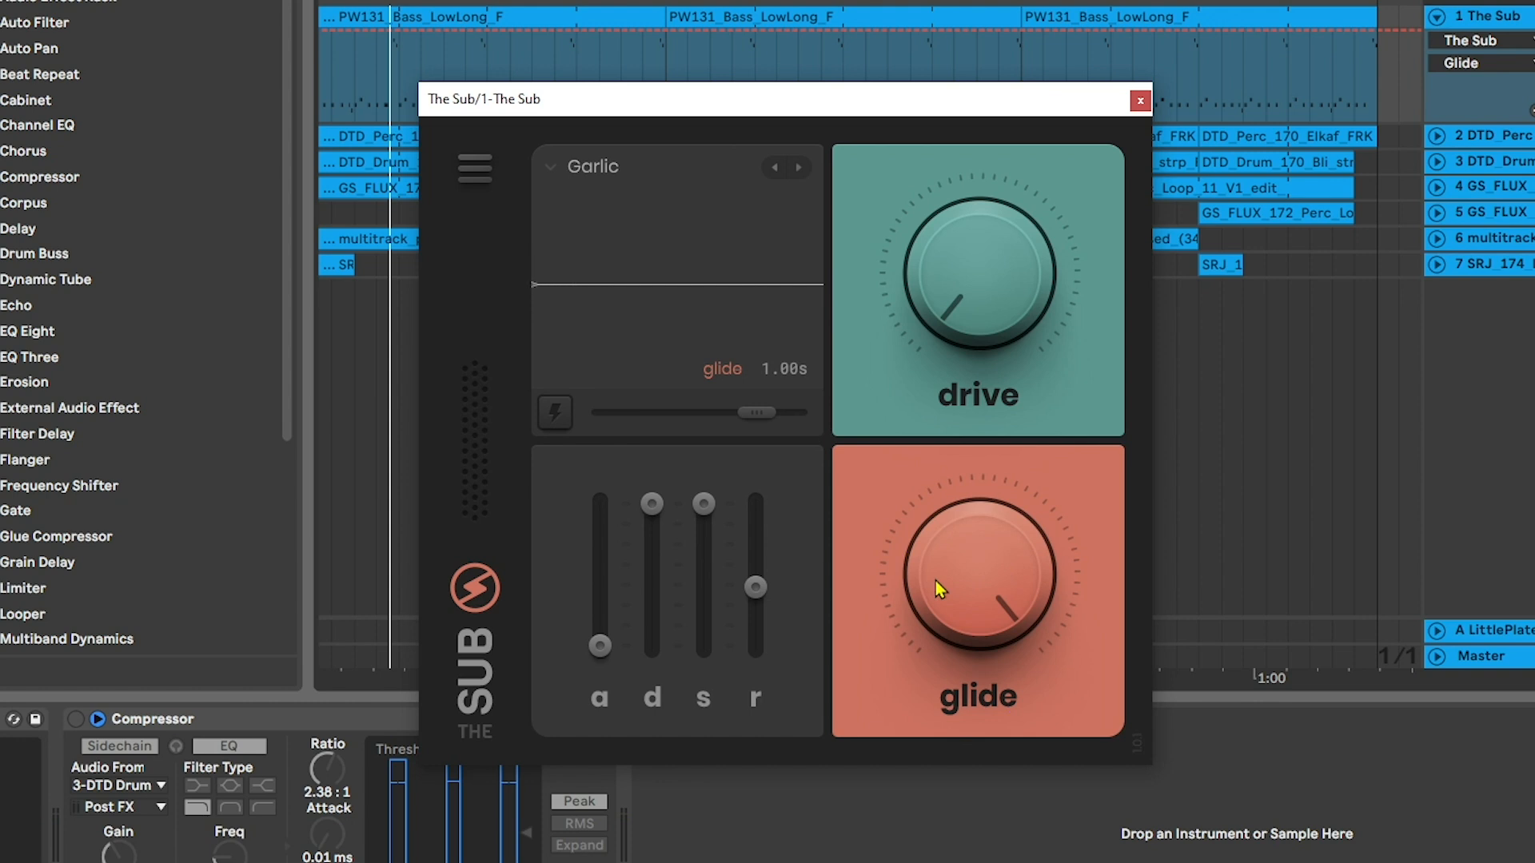
Bring the glide down from its maximum and settle it at a moderate amount
{"action": "mouse_move", "coordinate": [981, 550]}
{"action": "left_mouse_down"}
{"action": "mouse_move", "coordinate": [964, 695]}
{"action": "mouse_move", "coordinate": [967, 520]}
{"action": "mouse_move", "coordinate": [974, 563]}
{"action": "left_mouse_up"}
{"action": "left_click_drag", "start_coordinate": [1033, 568], "coordinate": [1000, 852]}
{"action": "mouse_move", "coordinate": [956, 536]}
{"action": "left_mouse_down"}
{"action": "mouse_move", "coordinate": [976, 435]}
{"action": "mouse_move", "coordinate": [976, 518]}
{"action": "left_mouse_up"}
Switch from Garlic to The Sub preset and control playback to audition it
{"action": "left_click", "coordinate": [564, 172]}
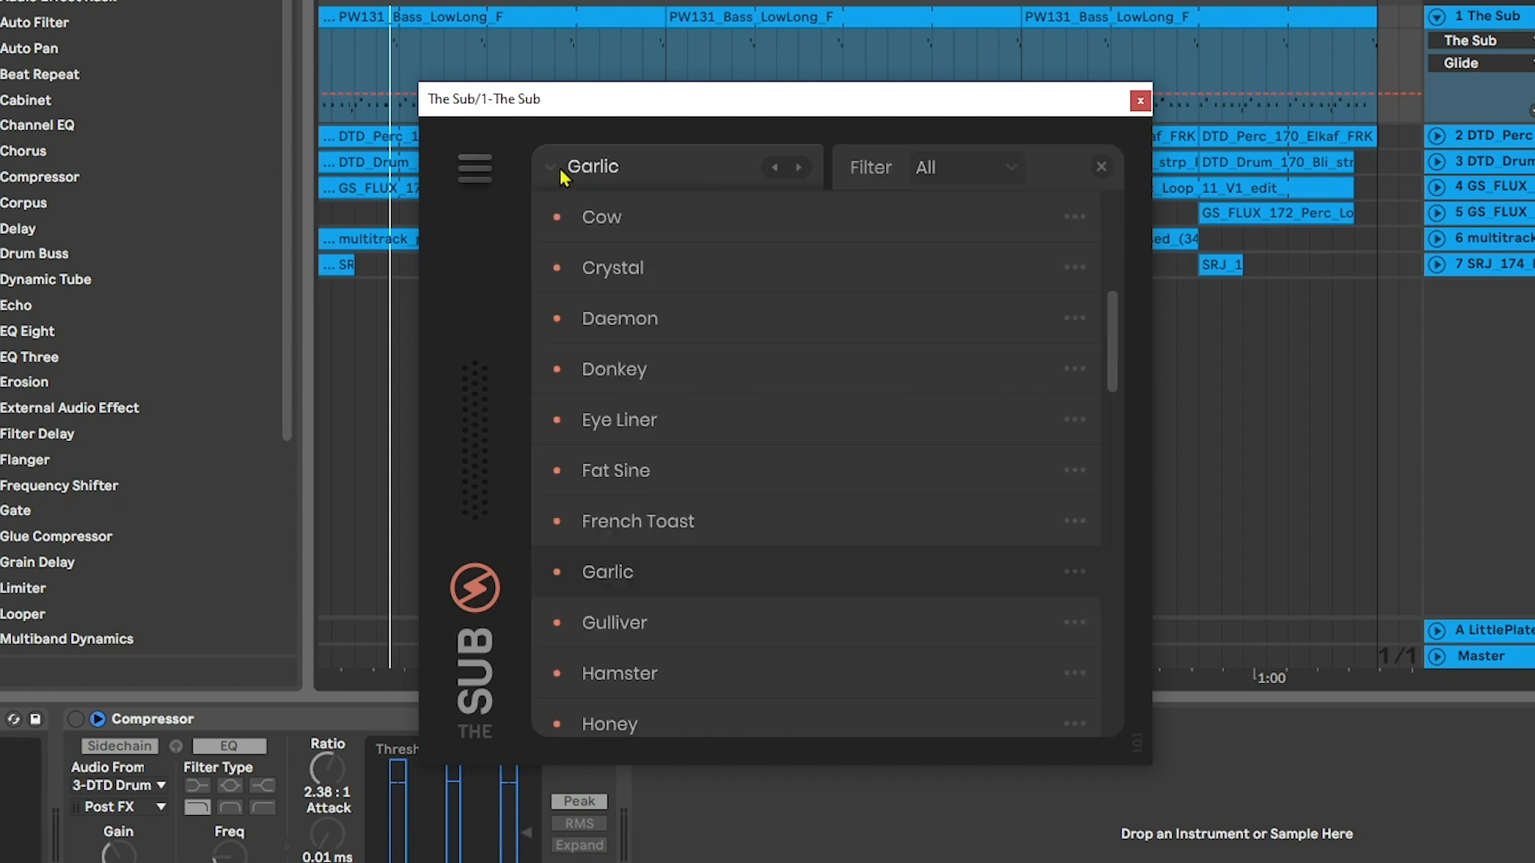
{"action": "scroll", "coordinate": [669, 525], "scroll_direction": "down", "scroll_amount": 10}
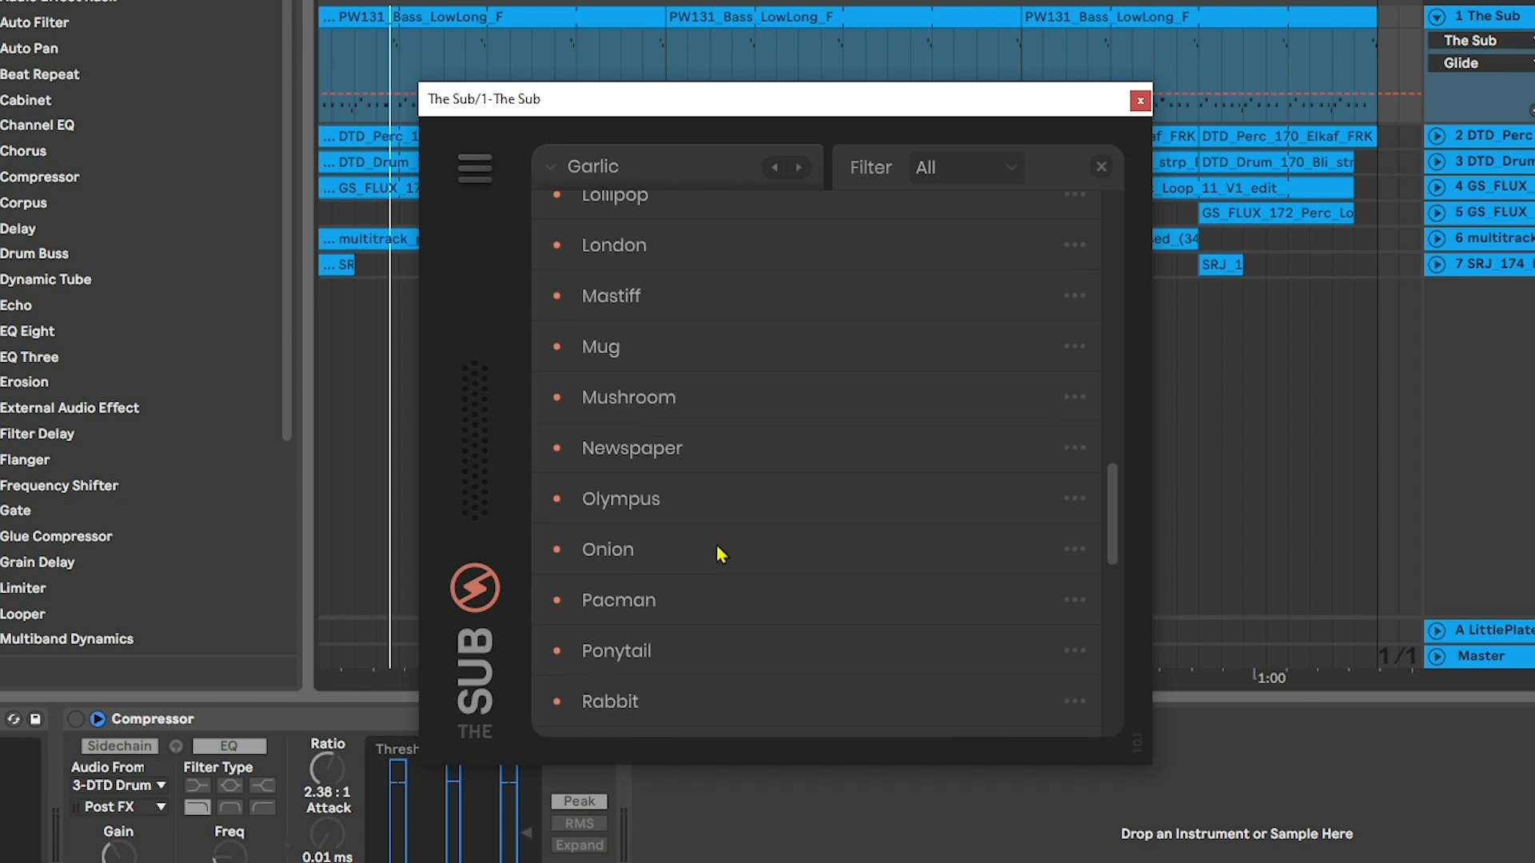
{"action": "scroll", "coordinate": [721, 554], "scroll_direction": "down", "scroll_amount": 5}
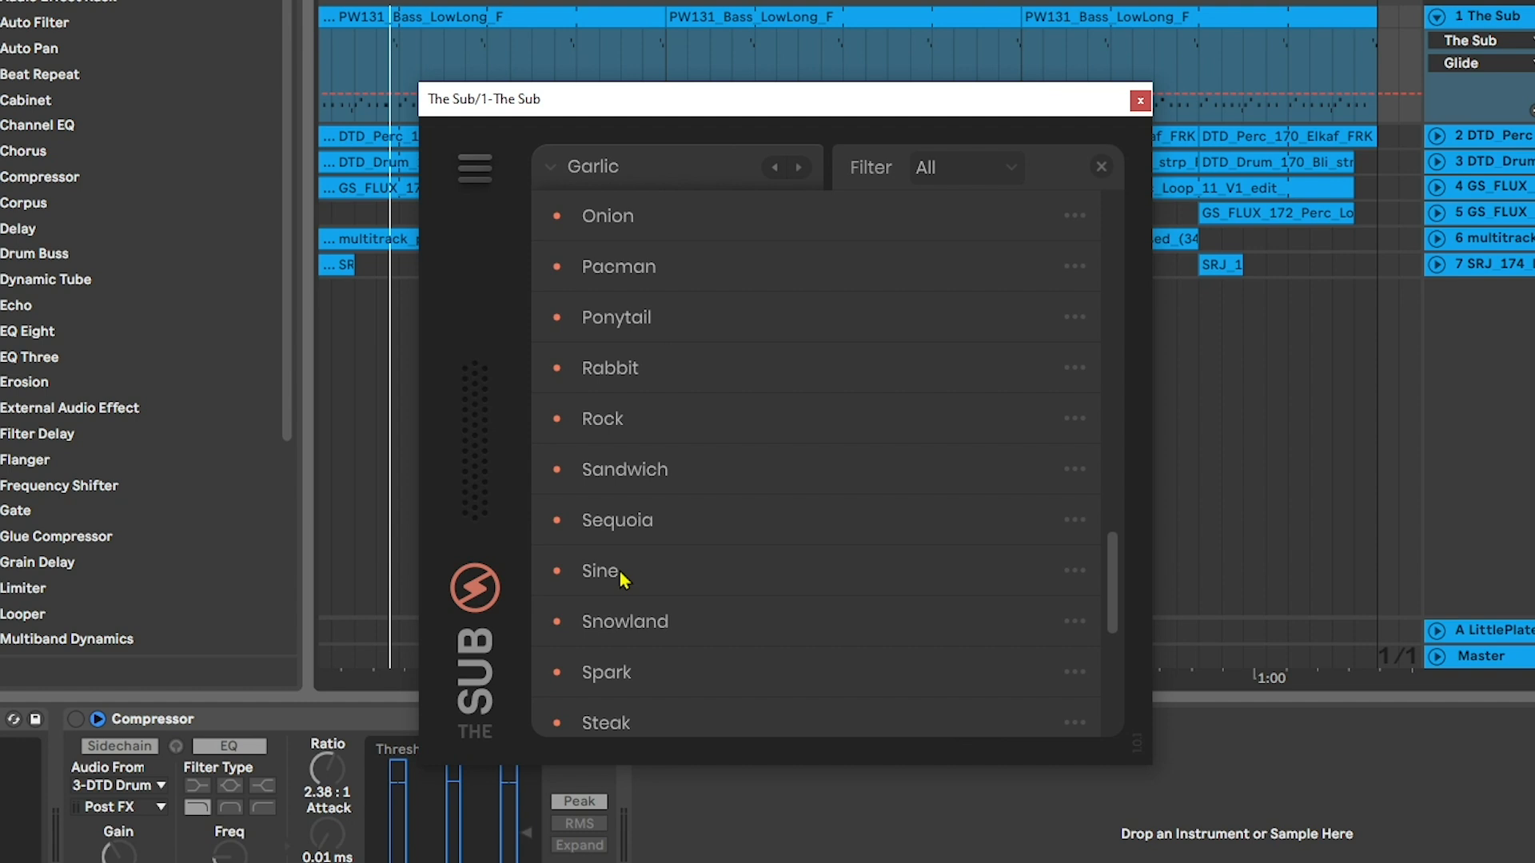
{"action": "scroll", "coordinate": [624, 577], "scroll_direction": "down", "scroll_amount": 3}
{"action": "left_click", "coordinate": [626, 668]}
{"action": "key", "text": "space"}
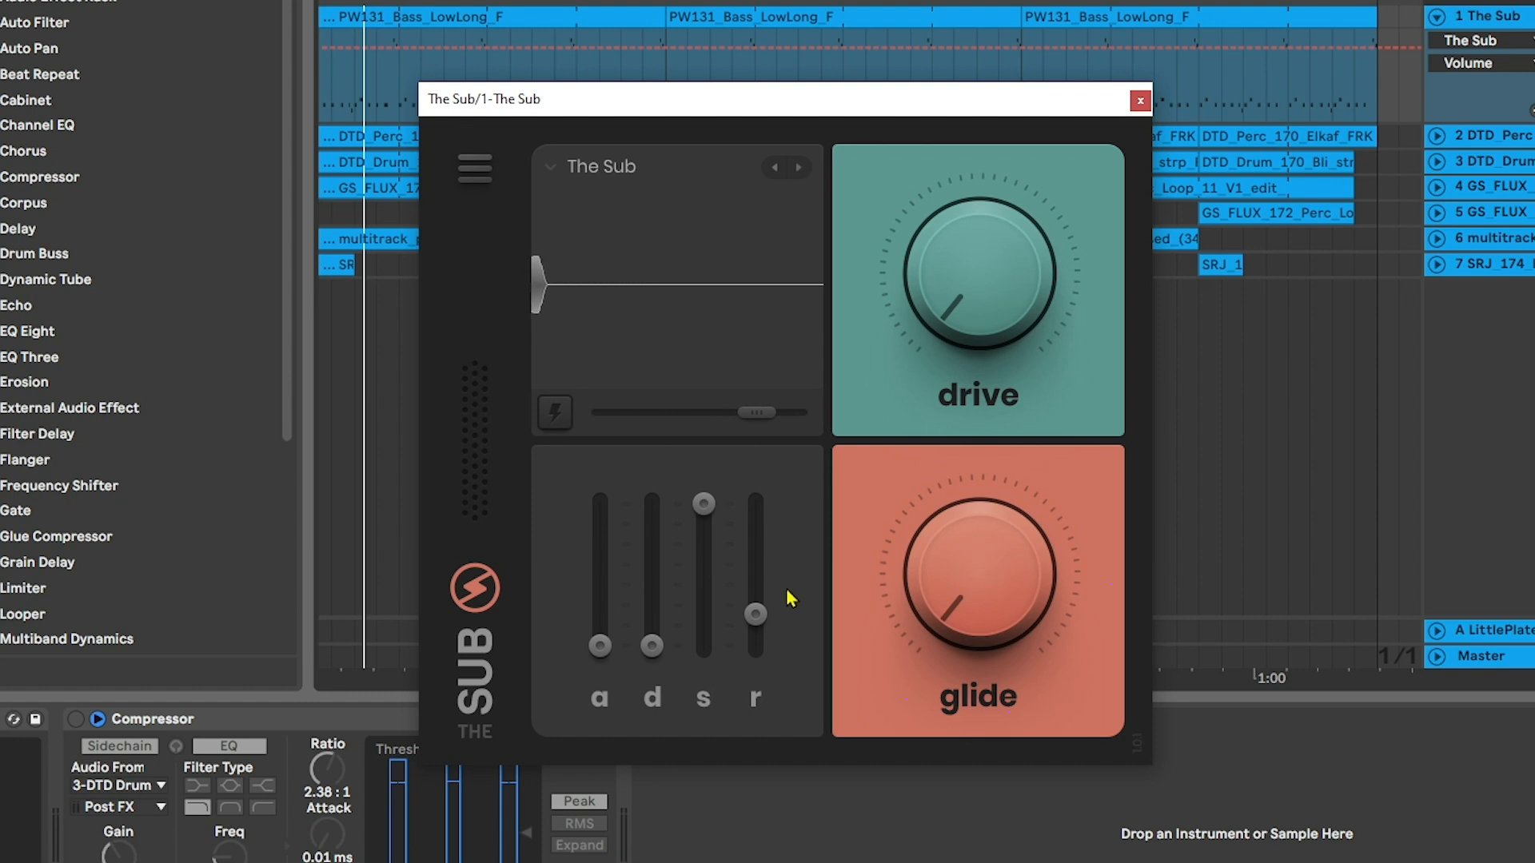
Try out The Sub preset's drive at 40% and above, returning it to minimum
{"action": "left_click_drag", "start_coordinate": [1007, 314], "coordinate": [1024, 217]}
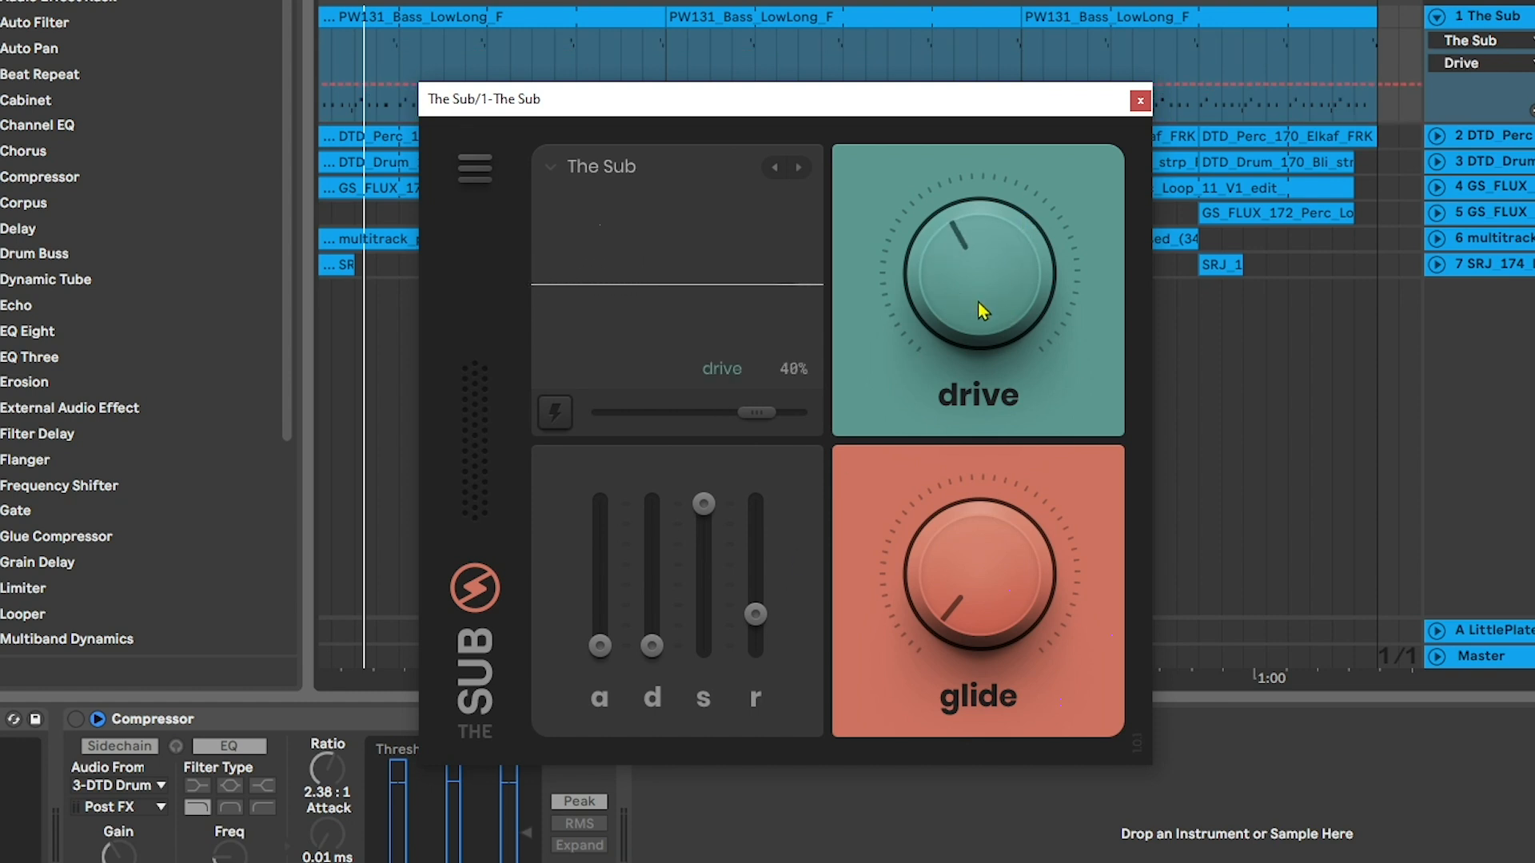
{"action": "left_click_drag", "start_coordinate": [977, 301], "coordinate": [1010, 247]}
{"action": "left_click_drag", "start_coordinate": [1002, 306], "coordinate": [1018, 566]}
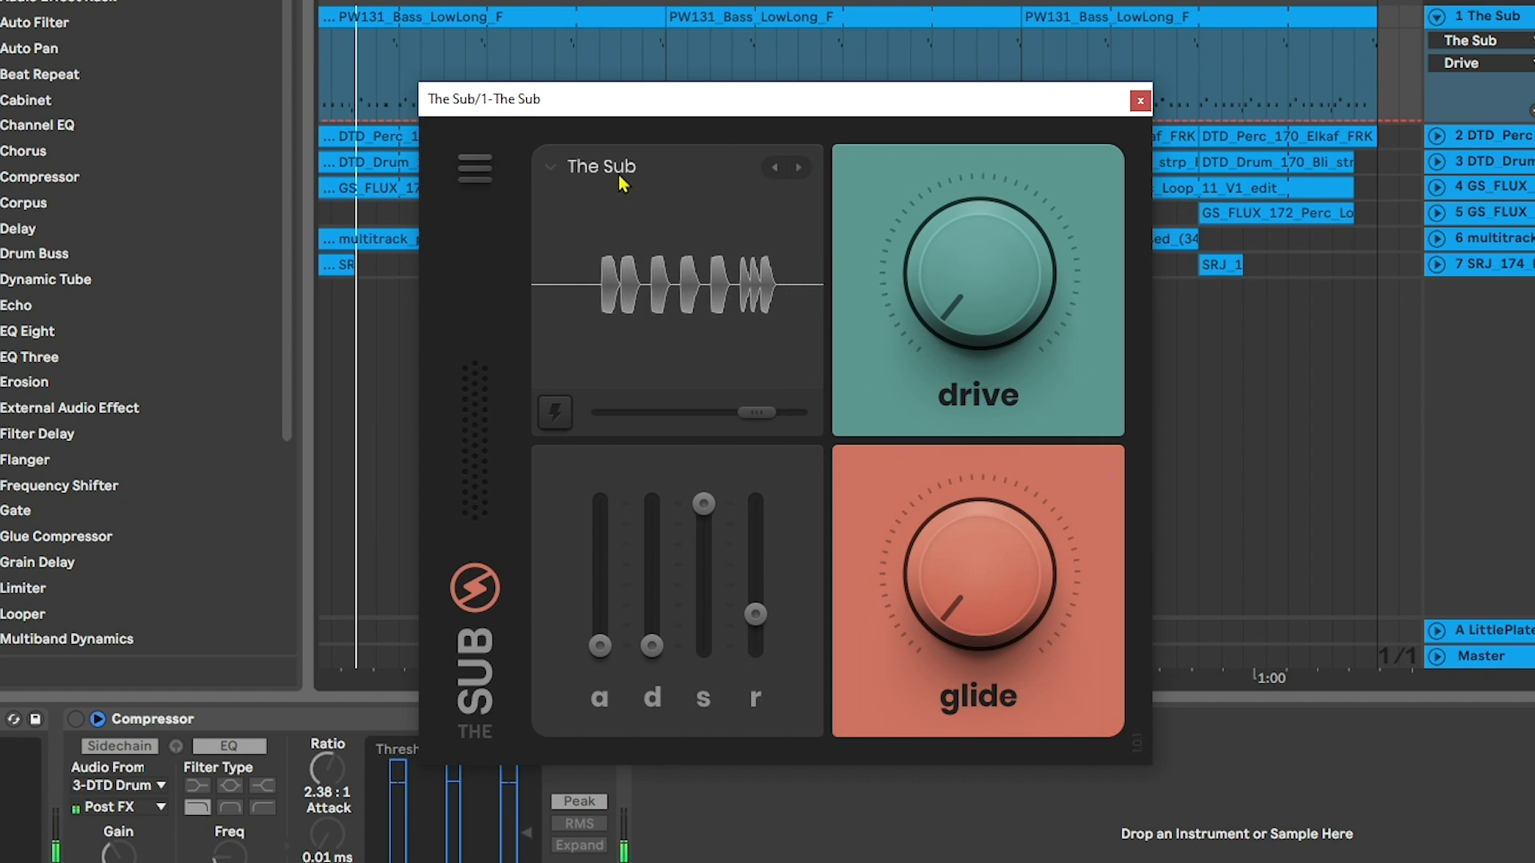
Switch to the Sine preset and lengthen its release slightly
{"action": "left_click", "coordinate": [551, 168]}
{"action": "left_click", "coordinate": [601, 409]}
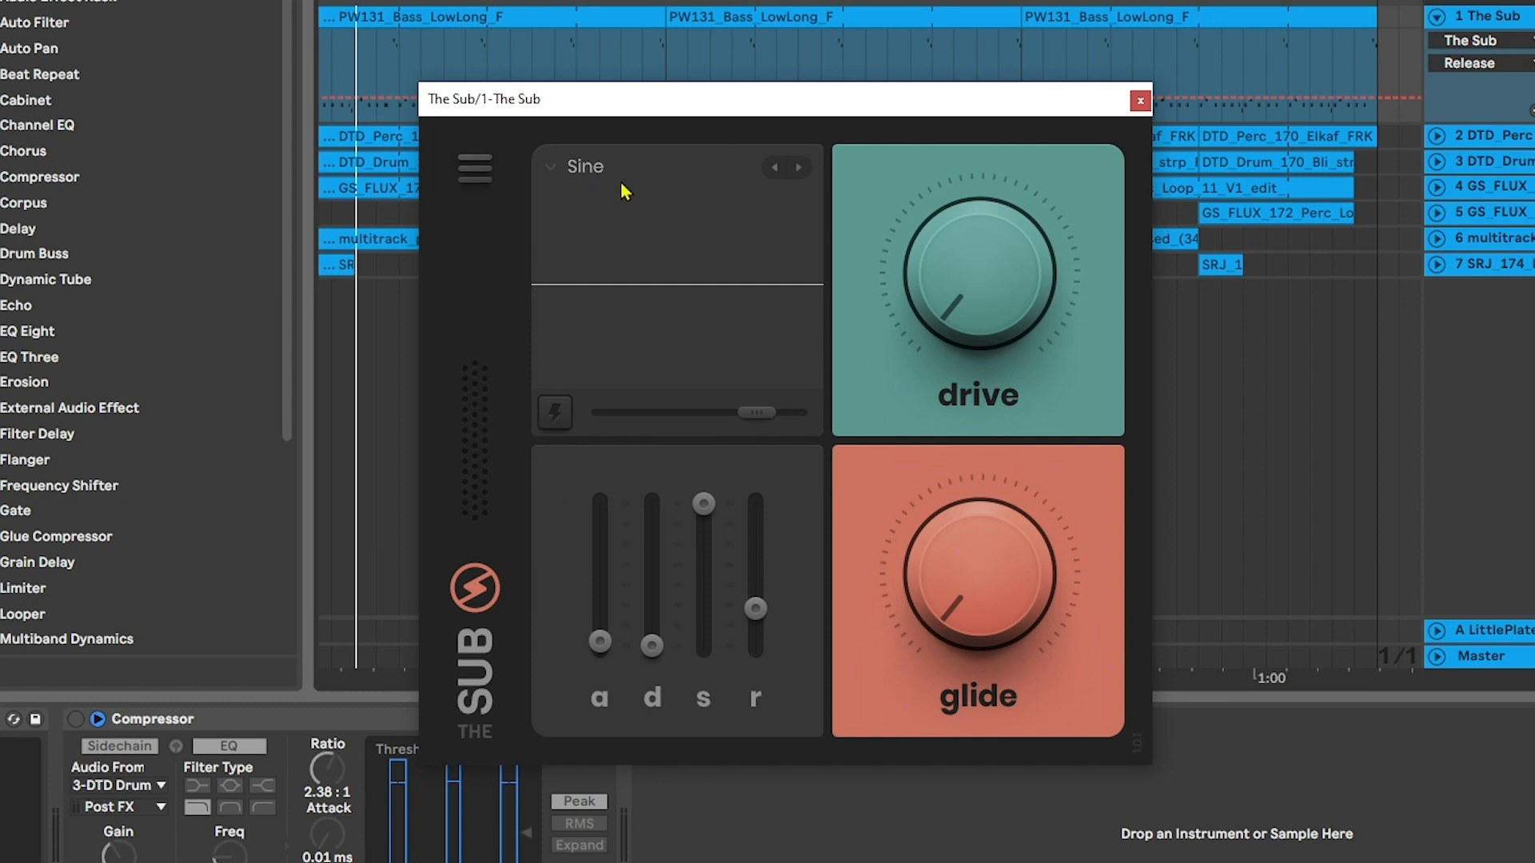
{"action": "key", "text": "space"}
{"action": "mouse_move", "coordinate": [752, 617]}
{"action": "mouse_move", "coordinate": [755, 620]}
{"action": "left_mouse_down"}
{"action": "mouse_move", "coordinate": [757, 559]}
{"action": "mouse_move", "coordinate": [756, 611]}
{"action": "left_mouse_up"}
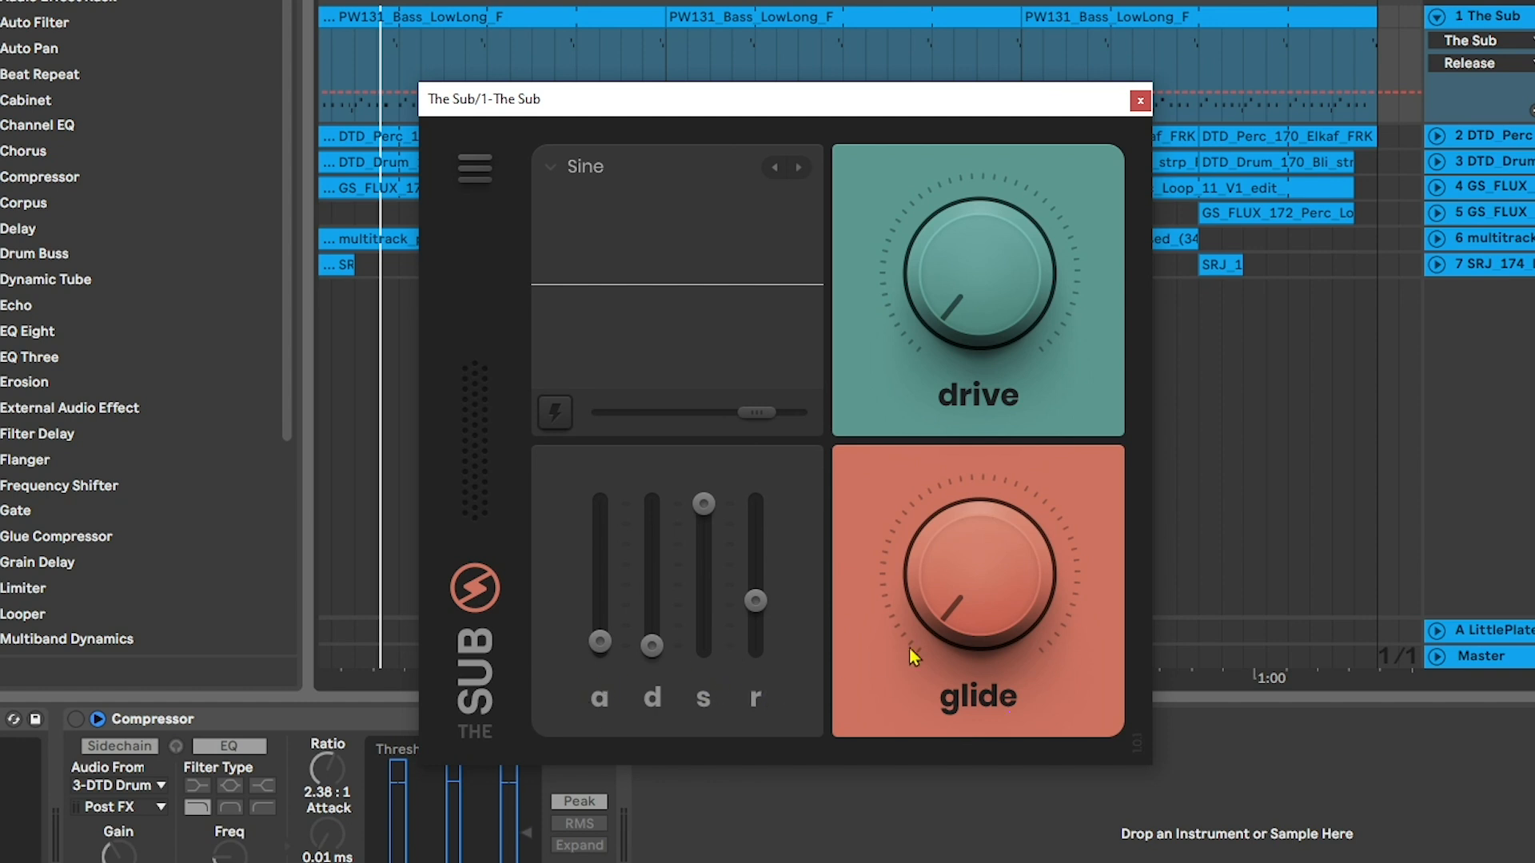
Compare the Sine preset with extra attack on and off during playback, leaving extra attack on
{"action": "mouse_move", "coordinate": [956, 633]}
{"action": "mouse_move", "coordinate": [980, 335]}
{"action": "left_click", "coordinate": [564, 416]}
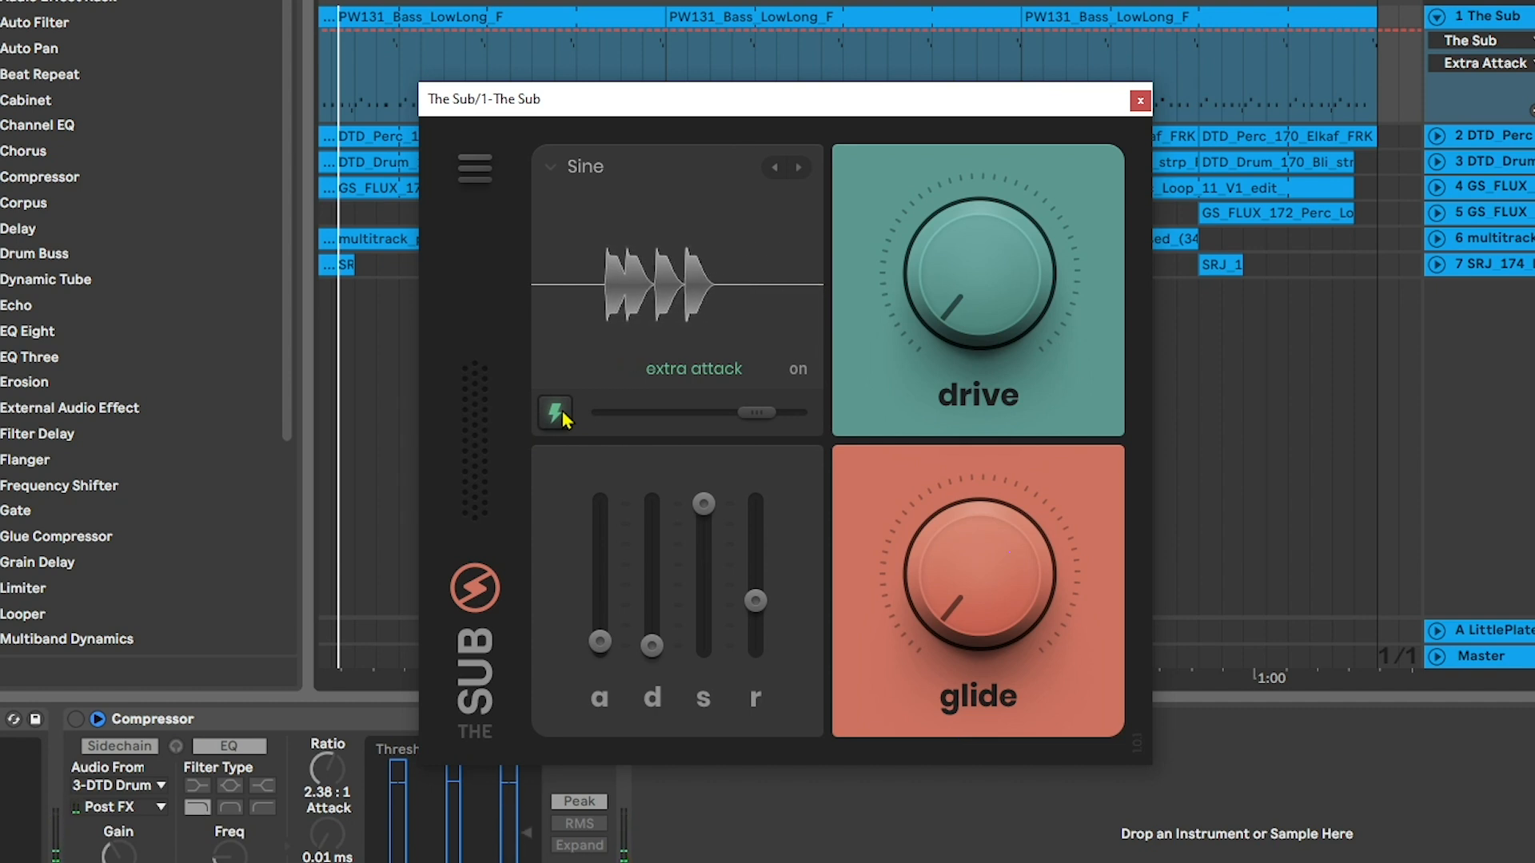
{"action": "left_click", "coordinate": [557, 413]}
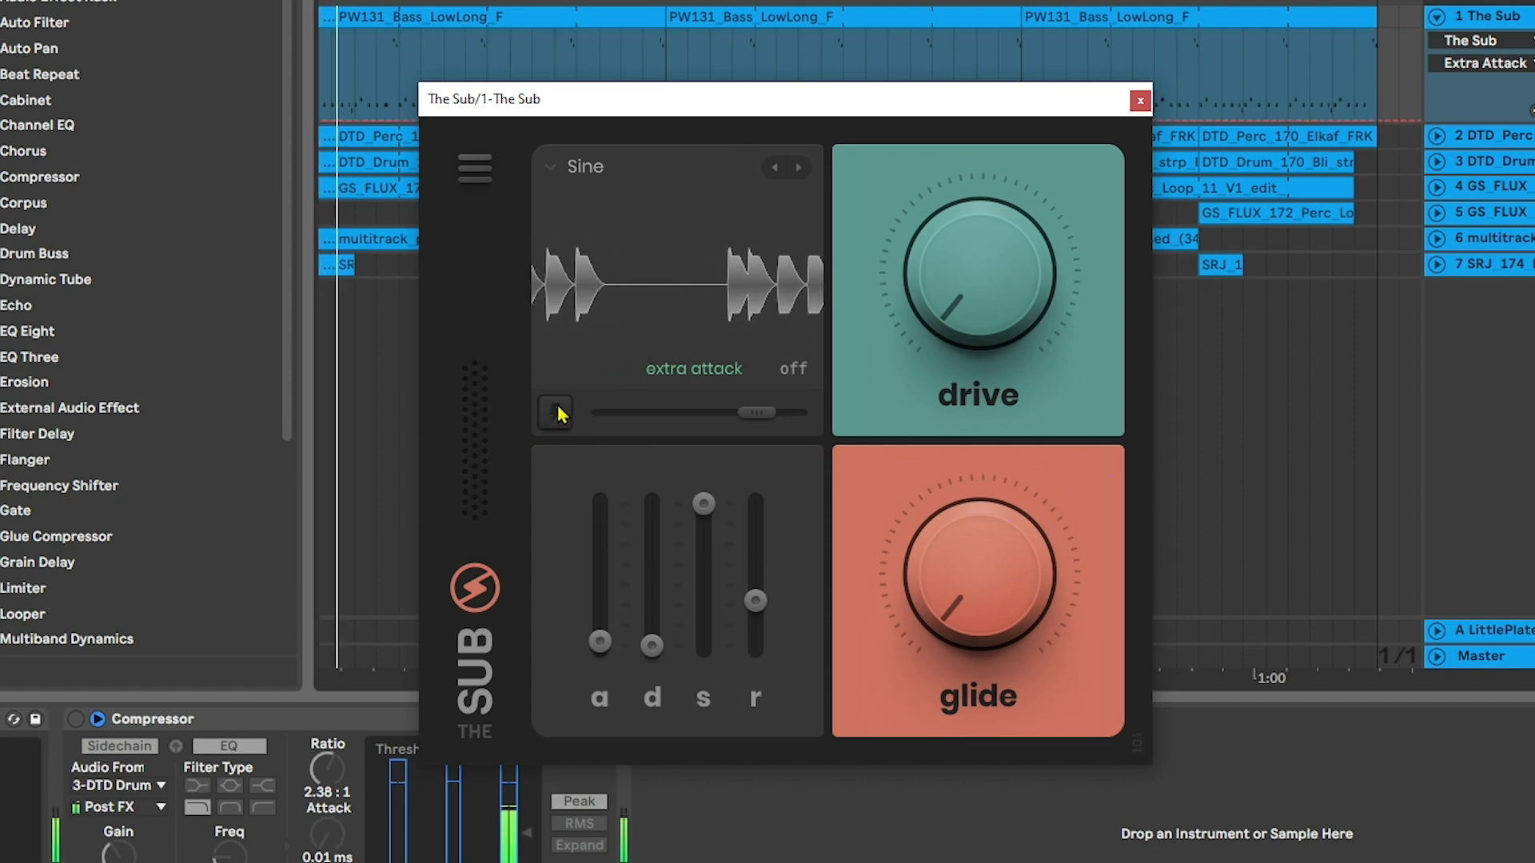
{"action": "left_click", "coordinate": [558, 408]}
Raise the drive to 100% and compare extra attack off and on, leaving it on
{"action": "left_click_drag", "start_coordinate": [940, 323], "coordinate": [889, 341]}
{"action": "left_click", "coordinate": [555, 413]}
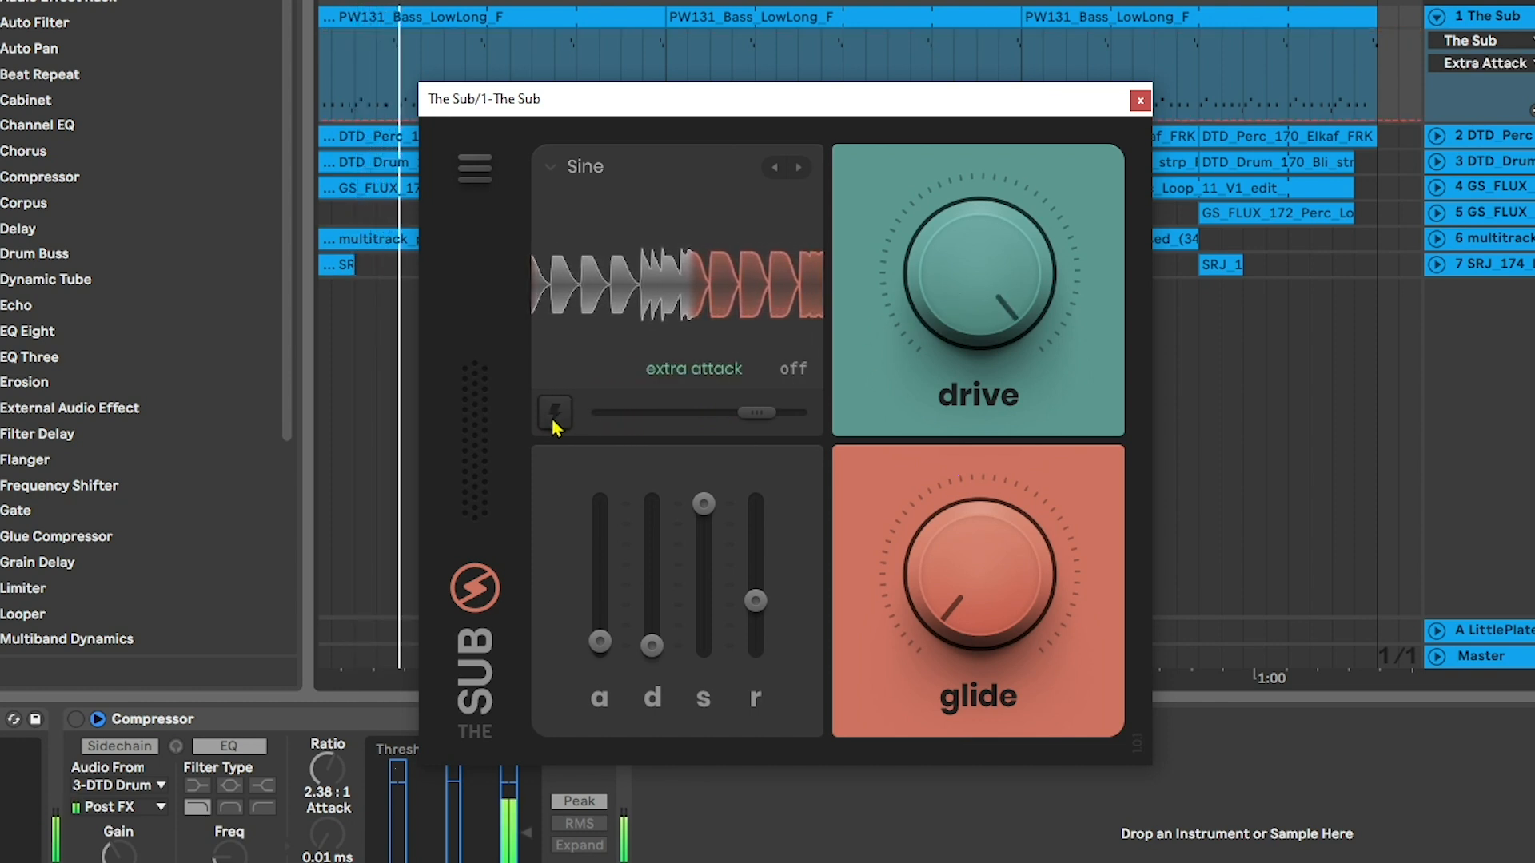
{"action": "left_click", "coordinate": [554, 416]}
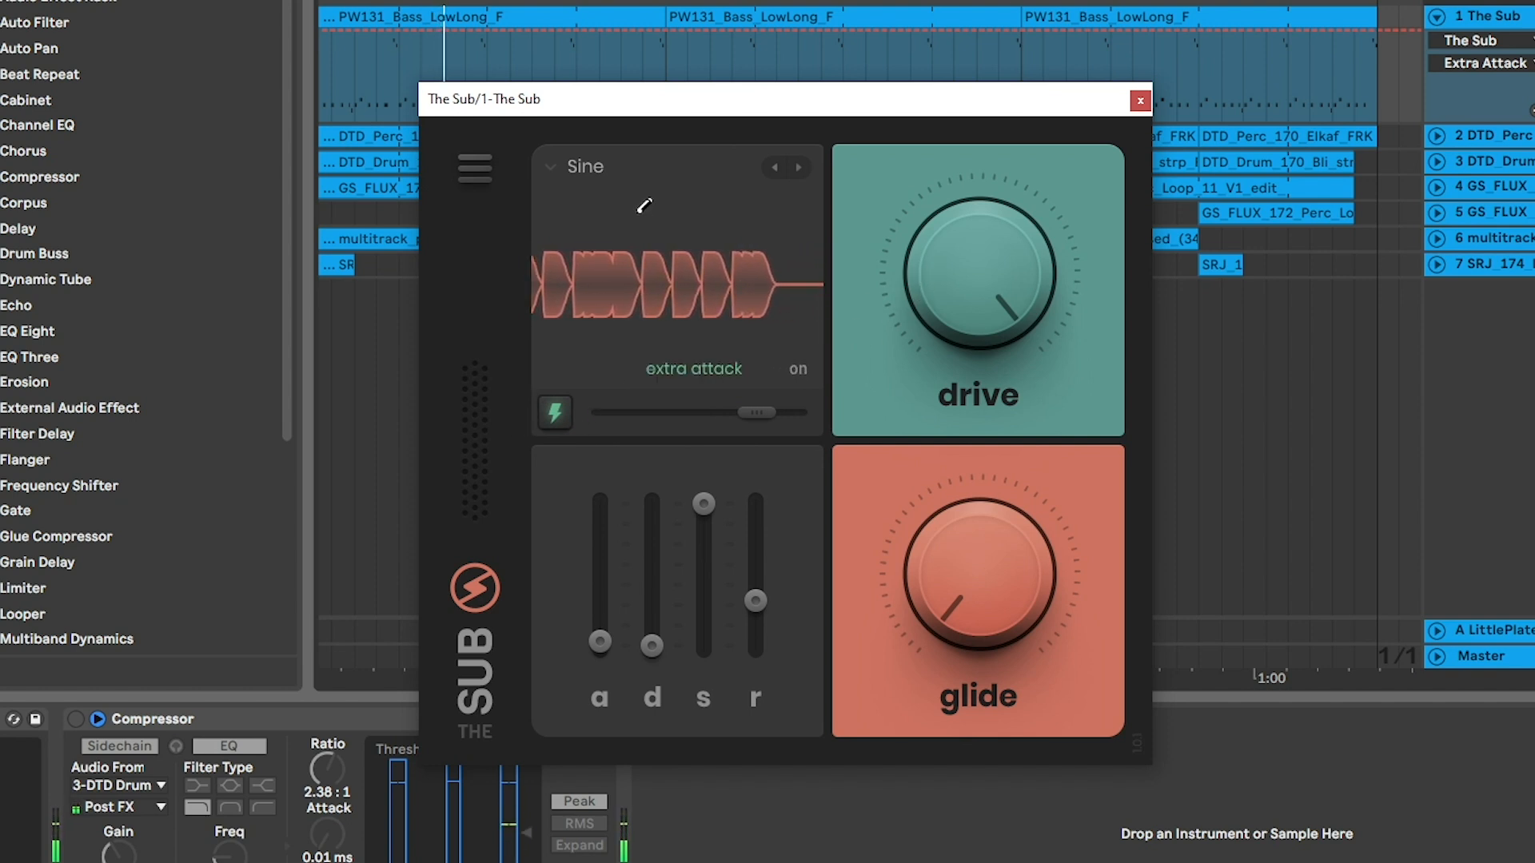
{"action": "left_click", "coordinate": [596, 168]}
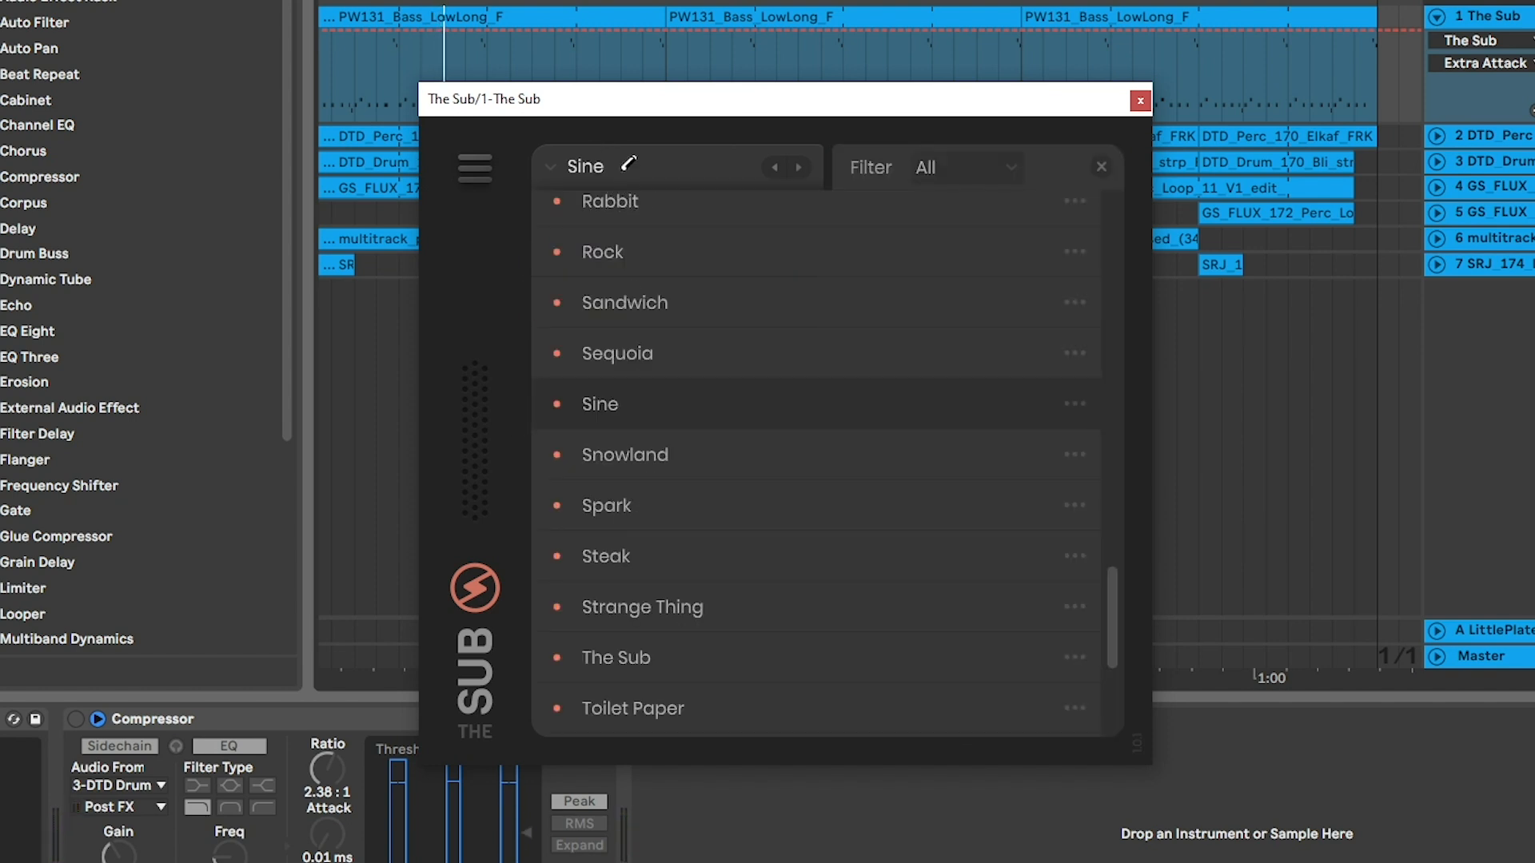
{"action": "left_click", "coordinate": [629, 164]}
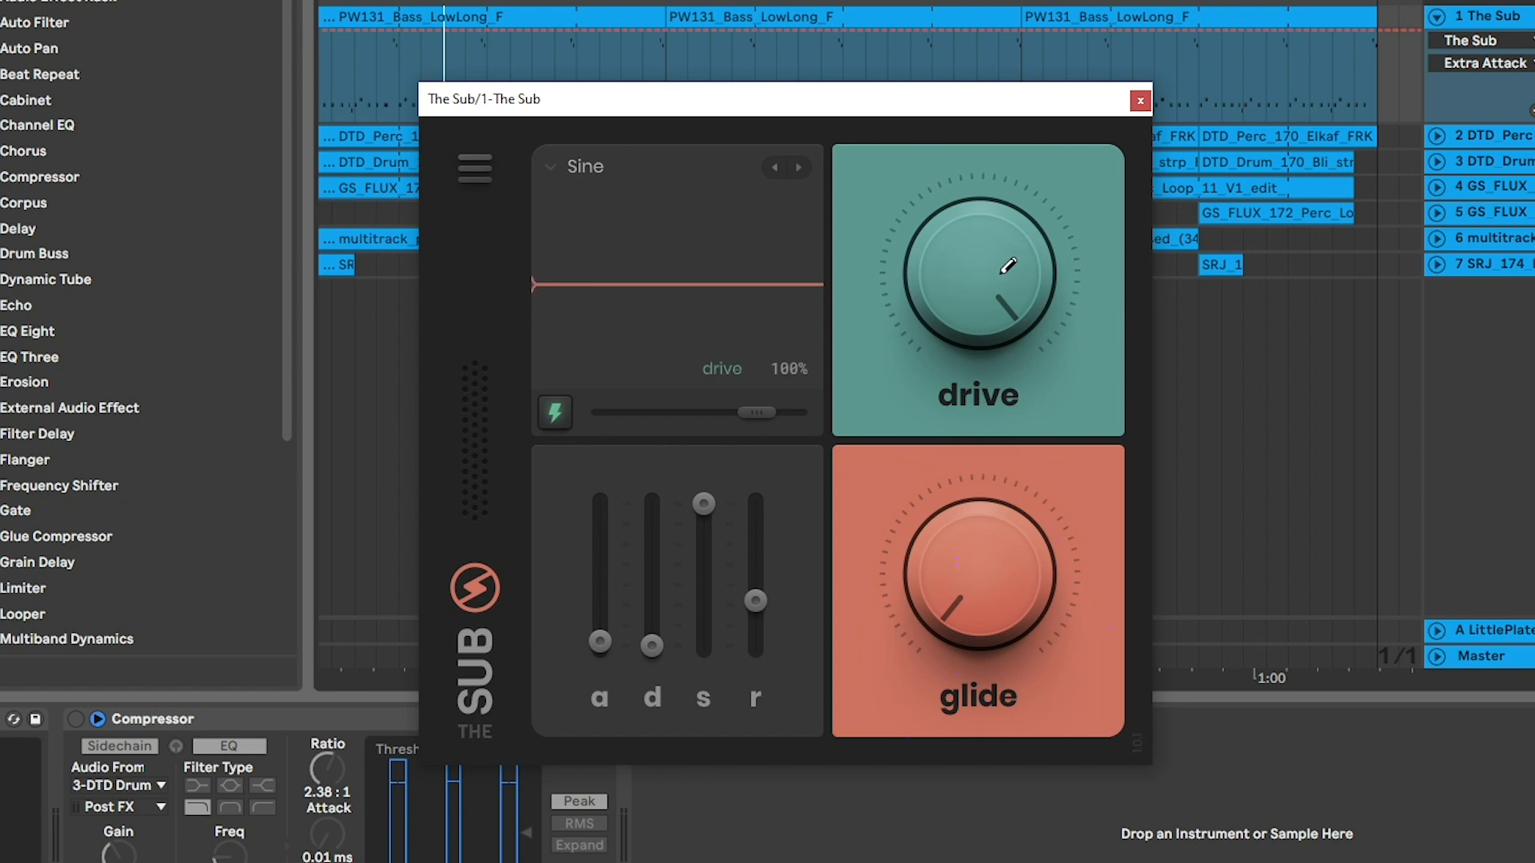